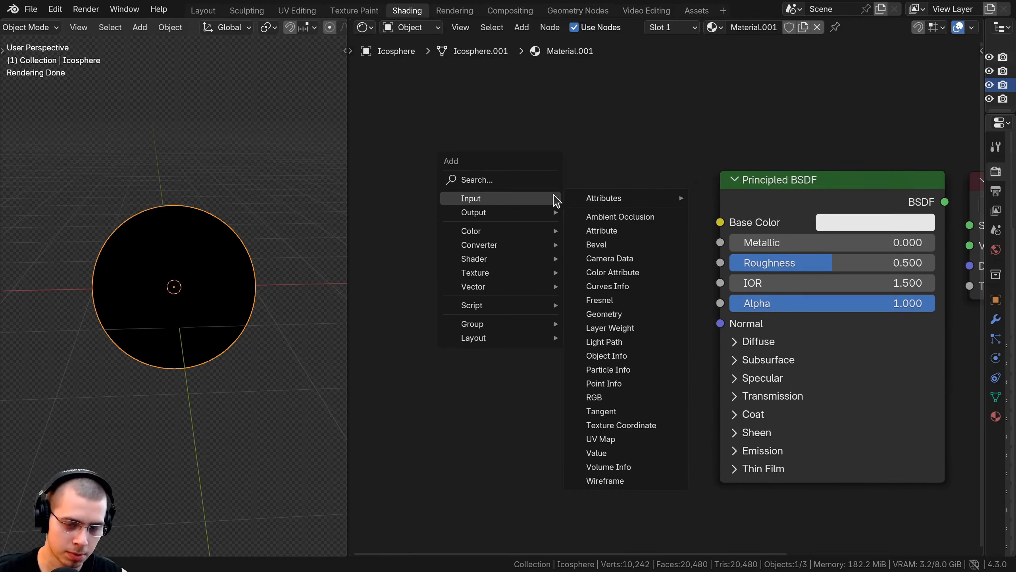
- Add a Gabor Texture node beside the Principled BSDF and preview its Value output on the sphere
text(ga)
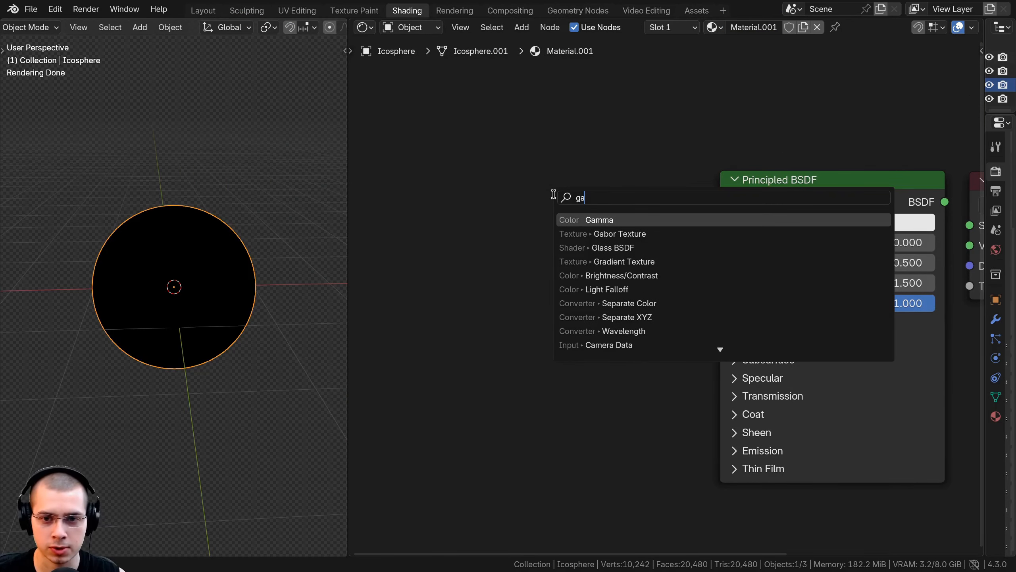
click(586, 233)
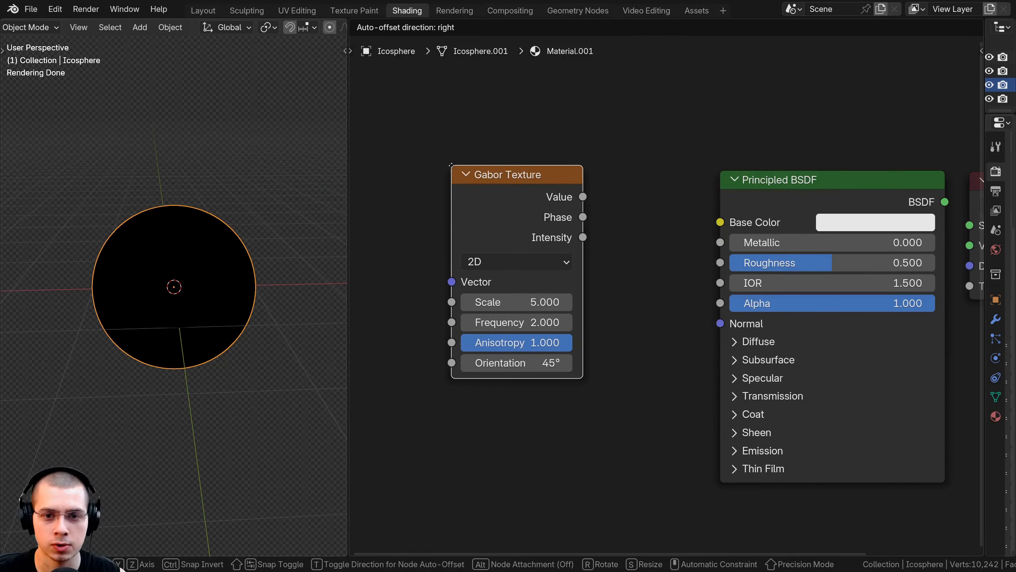
click(536, 219)
middle_drag(275, 261, 128, 251)
scroll(136, 347, up, 3)
scroll(325, 227, down, 3)
scroll(168, 274, up, 2)
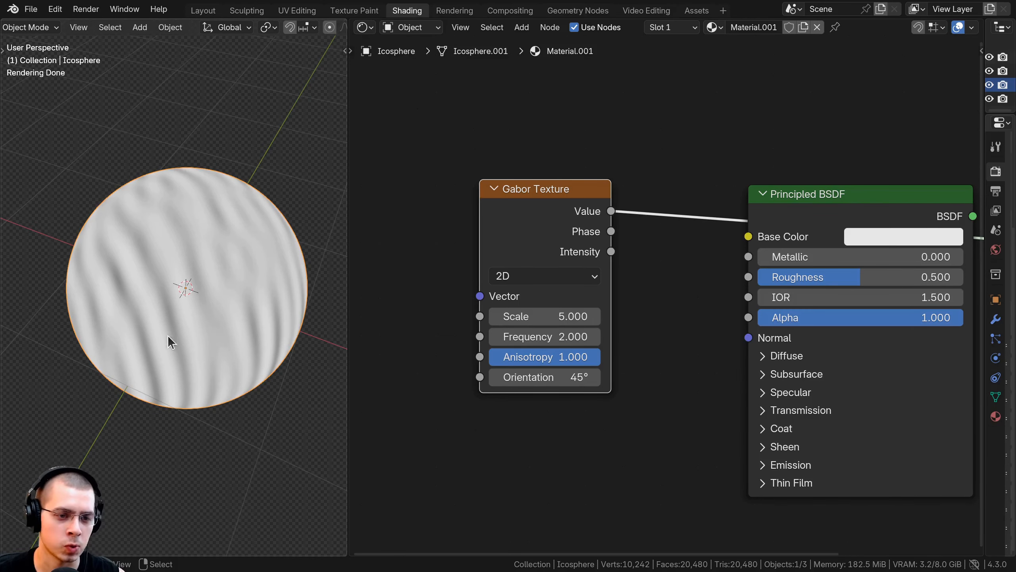
middle_drag(168, 337, 285, 261)
scroll(203, 290, up, 1)
drag(569, 218, 538, 212)
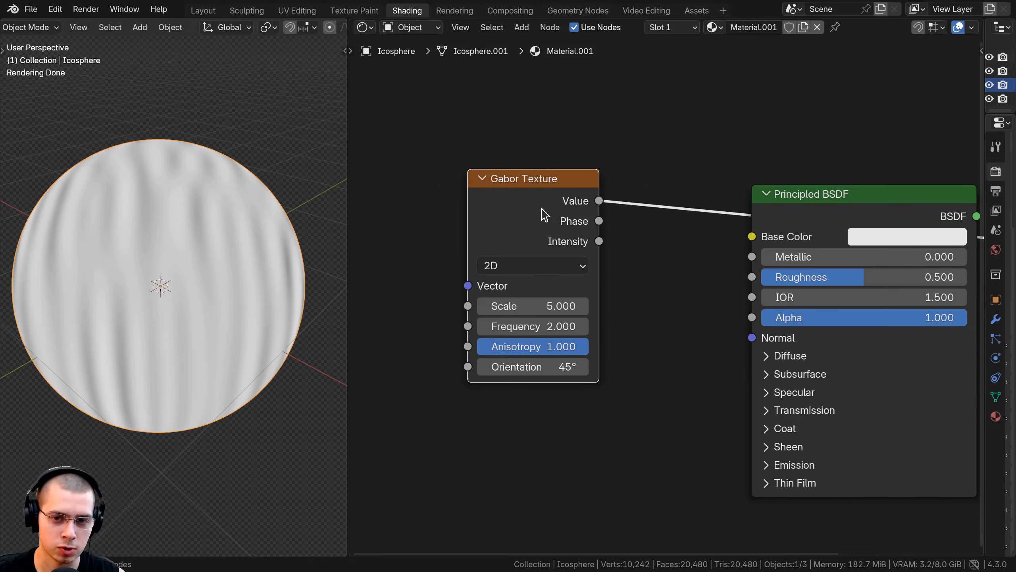
- Preview the Gabor Texture's Phase output on the sphere
ctrl+shift+click(541, 208)
middle_drag(160, 256, 276, 294)
middle_drag(206, 268, 106, 153)
scroll(127, 238, up, 4)
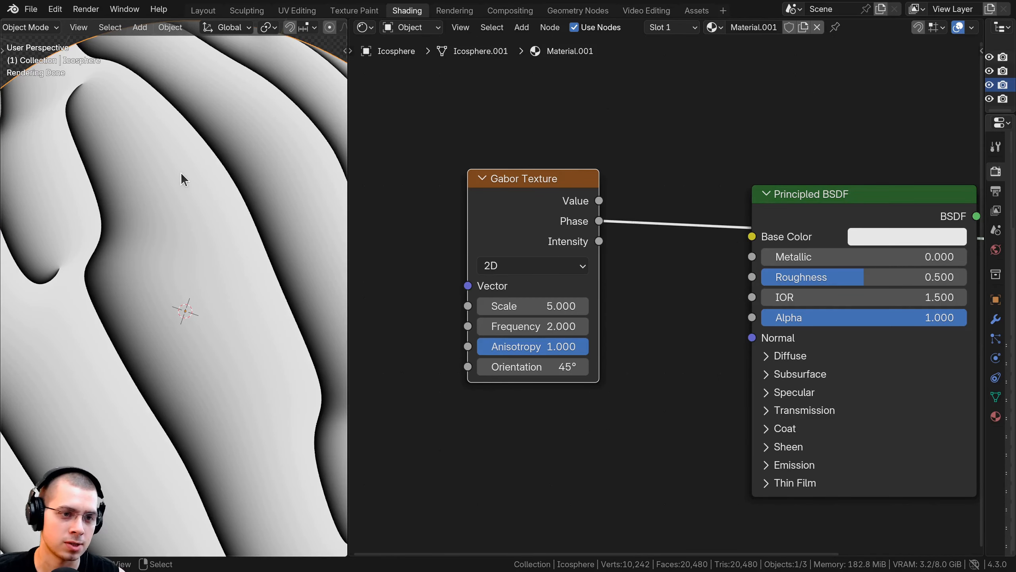
- Preview the Gabor Texture's Intensity output on the sphere
ctrl+shift+click(542, 217)
scroll(223, 268, down, 5)
middle_drag(176, 278, 193, 254)
scroll(159, 213, up, 3)
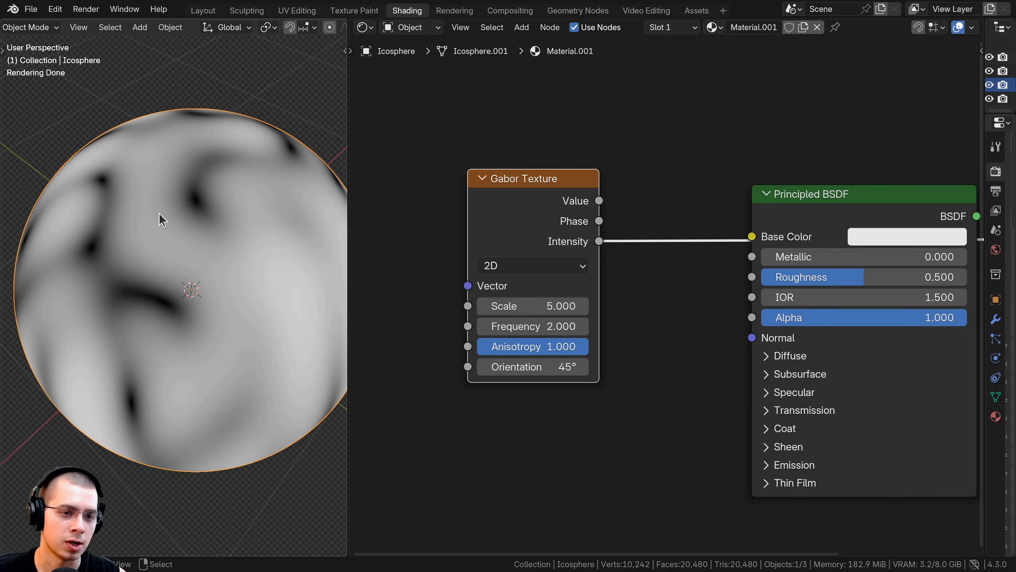
middle_drag(208, 214, 157, 240)
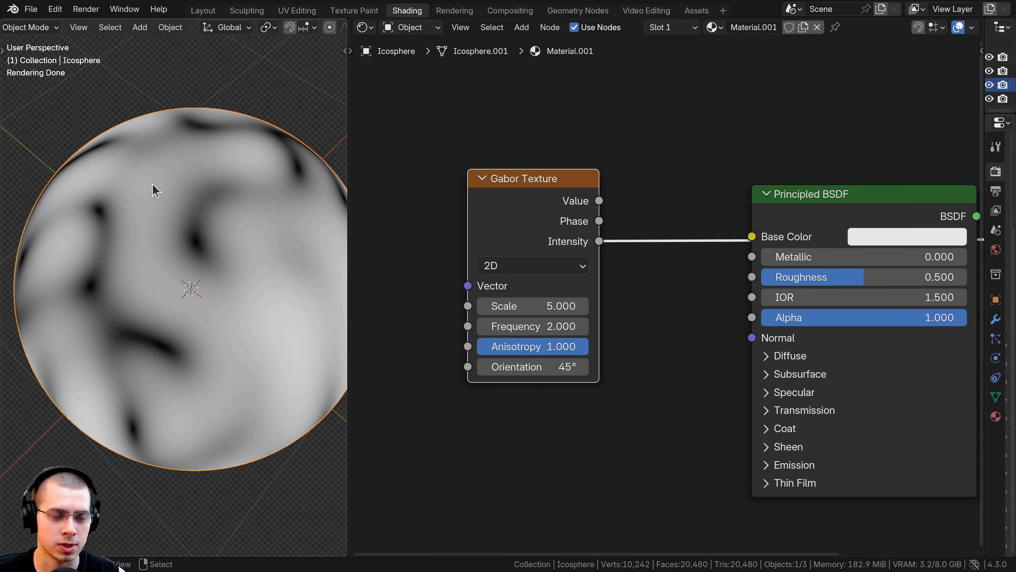
middle_drag(153, 184, 165, 244)
- Switch the Gabor Texture type to 3D and adjust the node's position in the shader graph
middle_drag(506, 331, 528, 325)
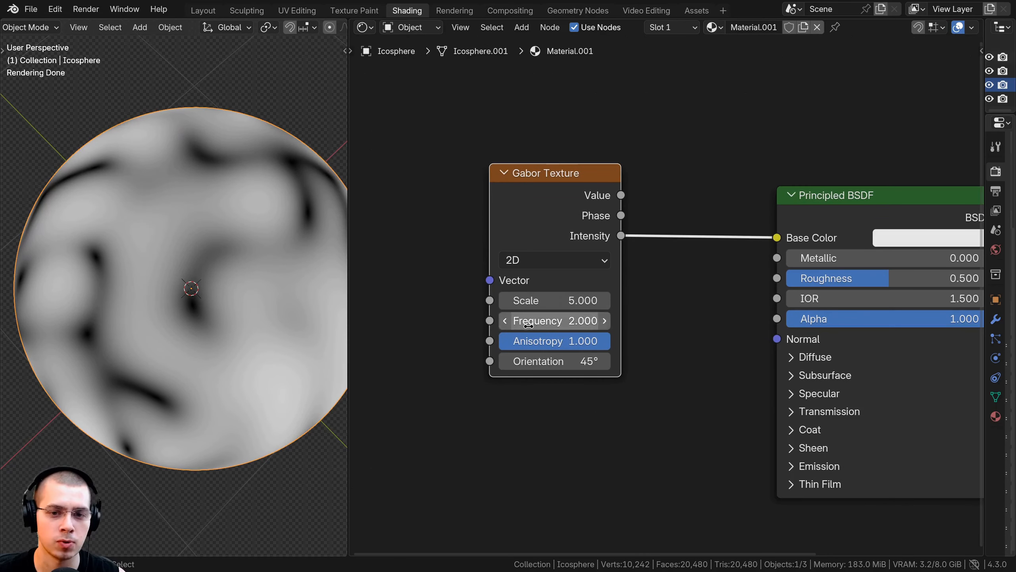
click(554, 260)
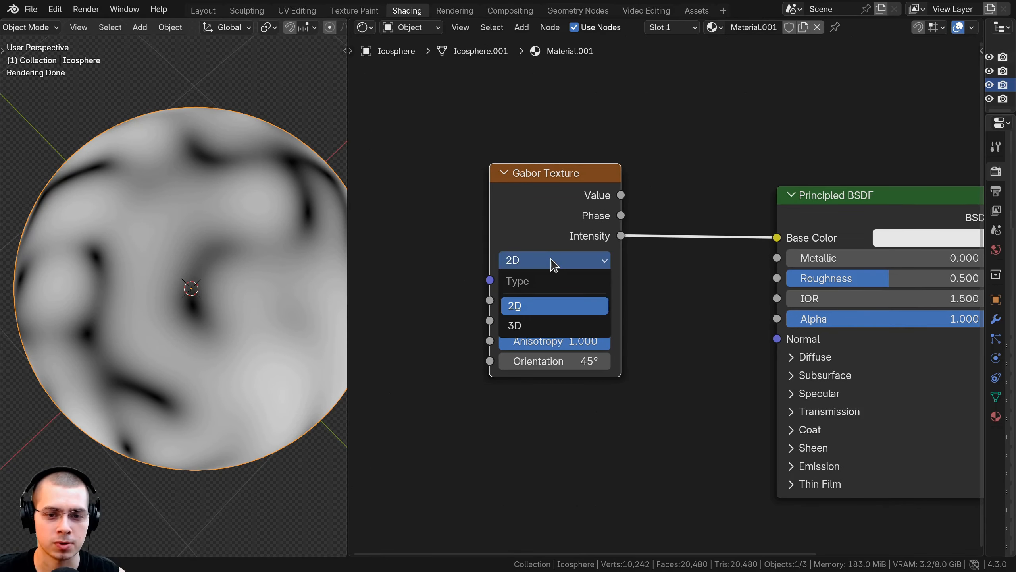
click(542, 325)
scroll(218, 193, down, 3)
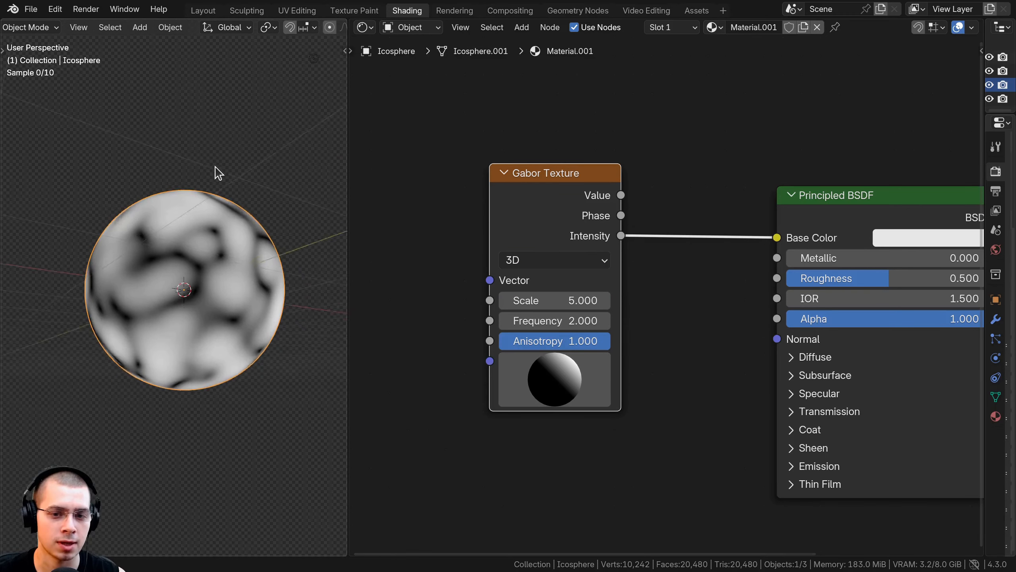
drag(579, 204, 577, 199)
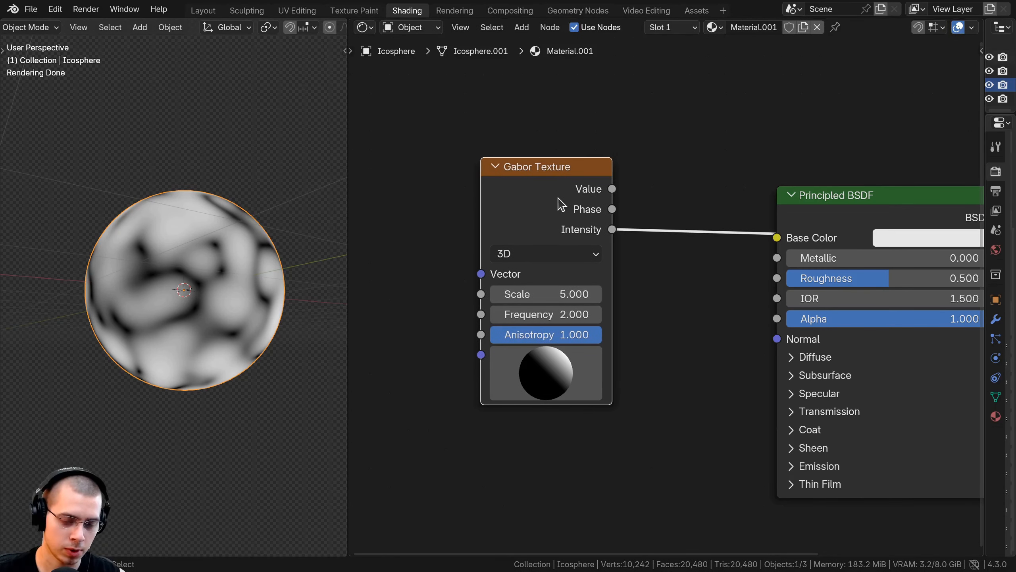
middle_drag(573, 205, 595, 220)
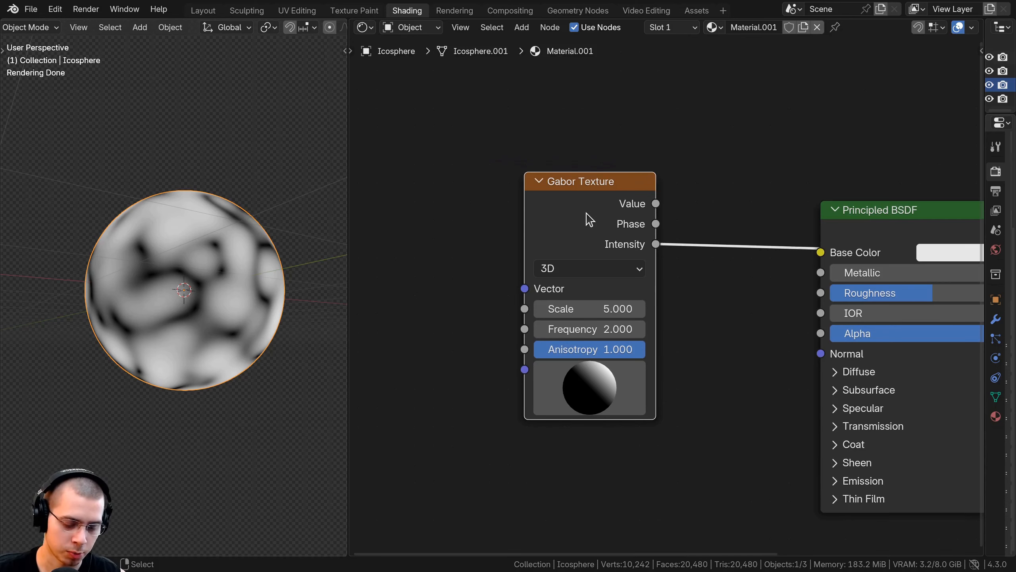
- Add Texture Coordinate and Mapping nodes, and link the Object coordinates directly to the Gabor Texture's Vector input
key(ctrl+t)
scroll(442, 236, down, 1)
middle_drag(443, 236, 711, 247)
click(694, 206)
middle_drag(640, 275, 638, 239)
click(637, 238)
scroll(560, 246, down, 1)
middle_drag(560, 246, 585, 247)
drag(622, 211, 622, 182)
key(x)
scroll(440, 272, up, 1)
middle_drag(439, 272, 476, 269)
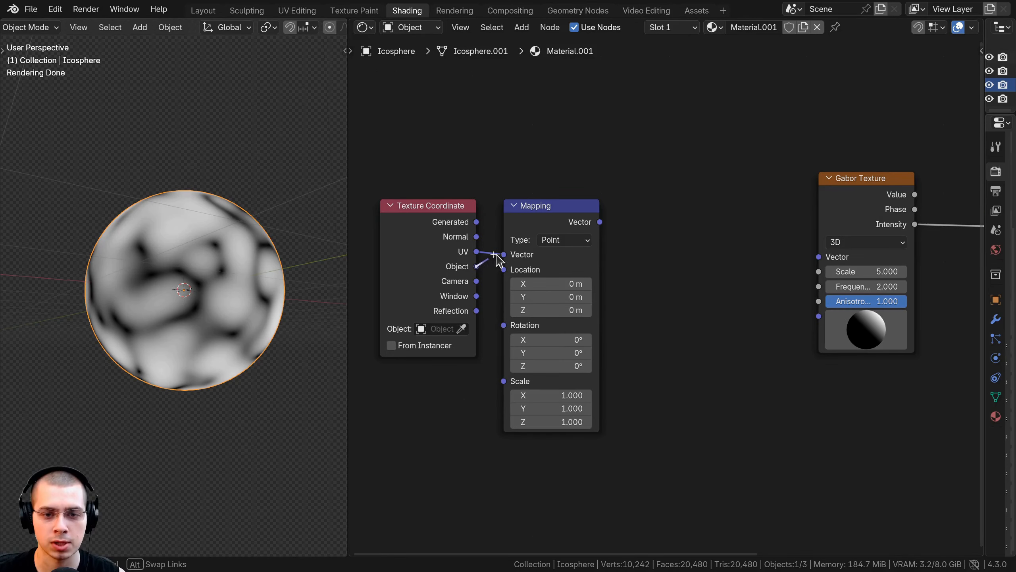
drag(817, 258, 818, 256)
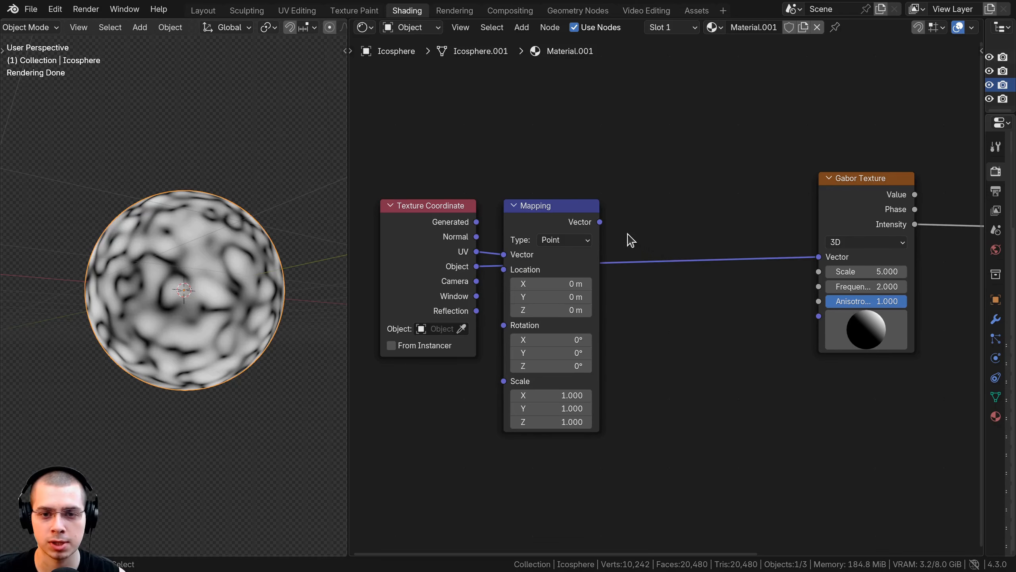
- Delete the unused Mapping node and move the Texture Coordinate node next to the Gabor Texture
click(579, 227)
key(x)
drag(453, 236, 775, 224)
middle_drag(192, 281, 236, 332)
scroll(729, 282, up, 6)
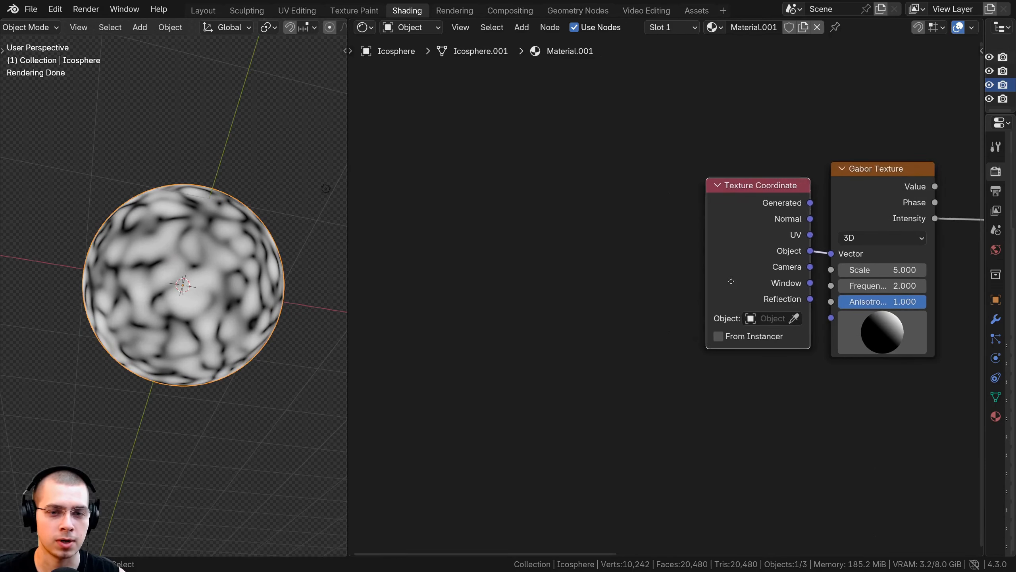
middle_drag(726, 283, 463, 329)
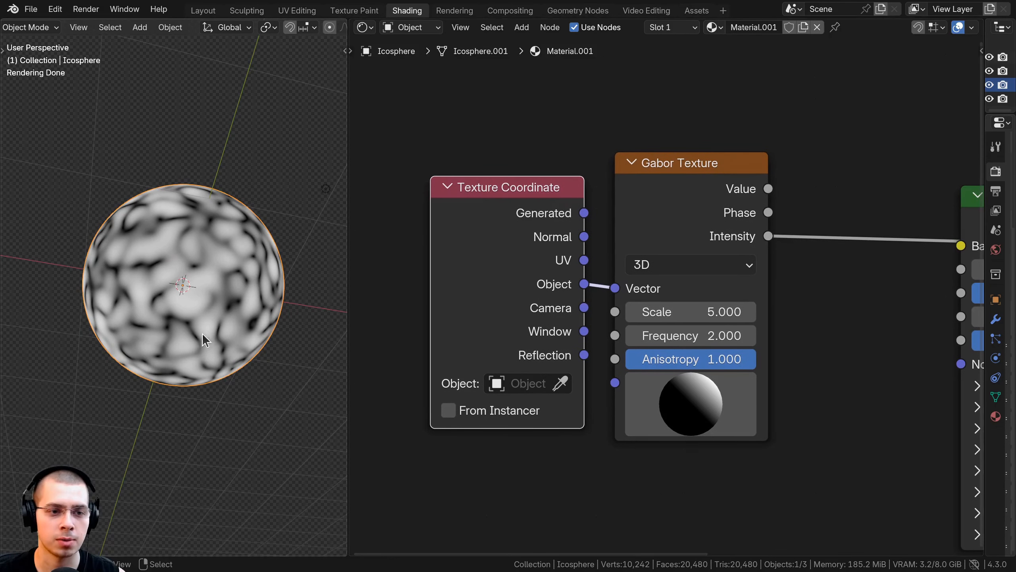
- Tidy the placement of the Texture Coordinate and Gabor Texture nodes so they sit side by side
middle_drag(203, 340, 192, 325)
drag(421, 70, 626, 360)
key(g)
click(609, 357)
click(583, 328)
click(479, 245)
key(g)
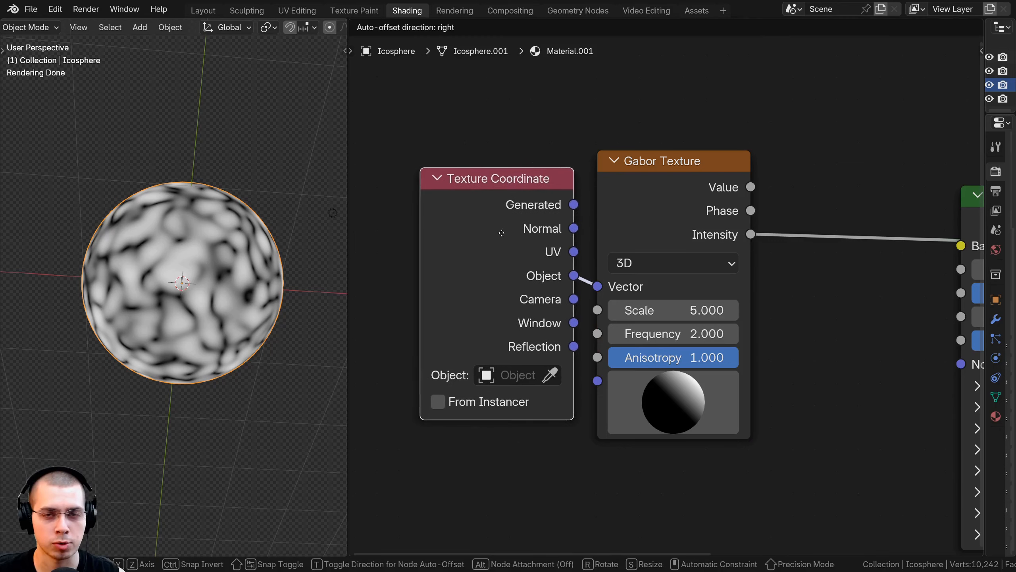
click(502, 232)
- Examine the 3D Gabor Intensity pattern on the sphere from several sides
middle_drag(276, 304, 148, 364)
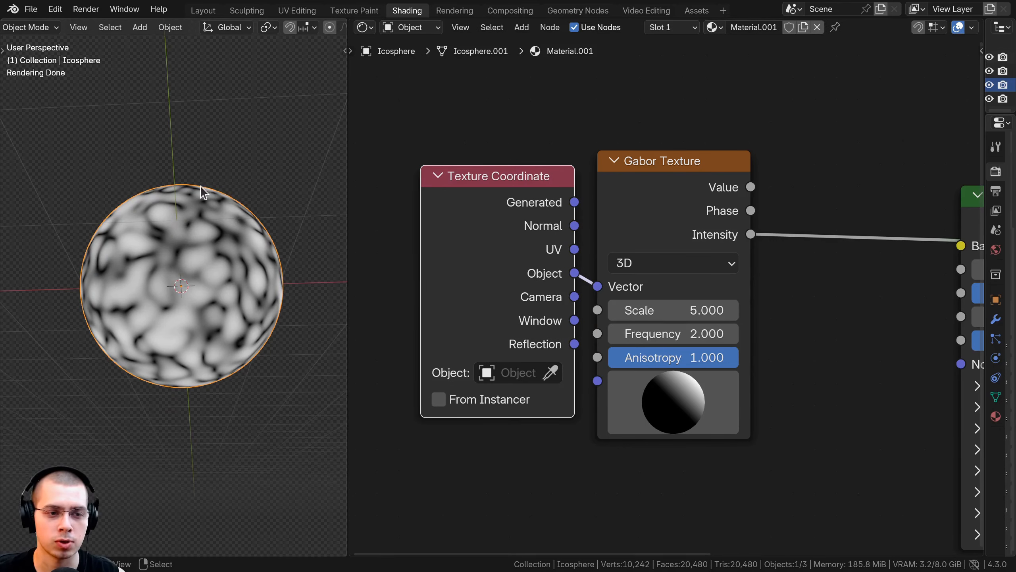
middle_drag(200, 186, 106, 211)
middle_drag(284, 325, 169, 291)
middle_drag(183, 250, 160, 141)
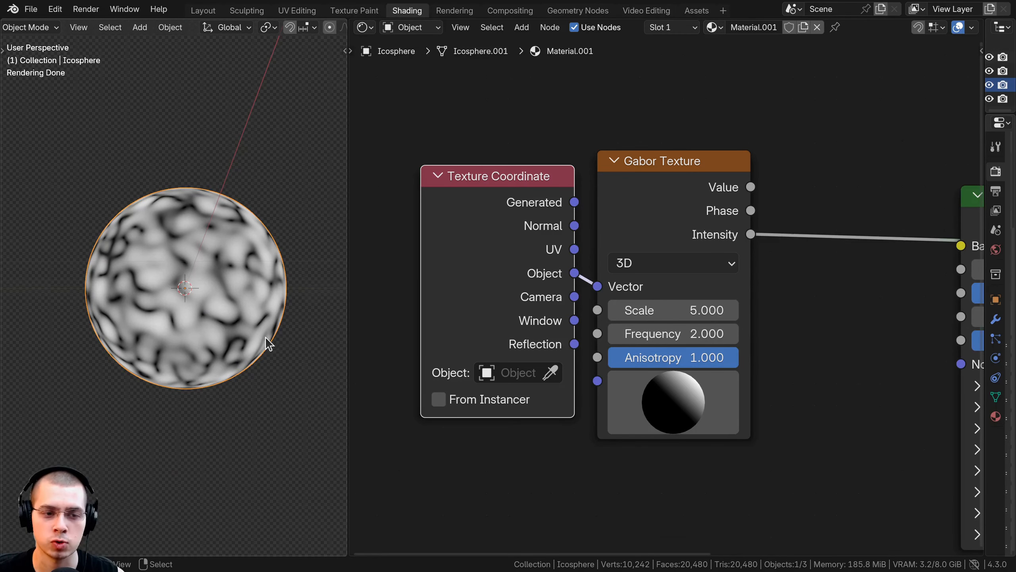
middle_drag(265, 337, 256, 238)
scroll(258, 280, up, 3)
scroll(626, 250, down, 2)
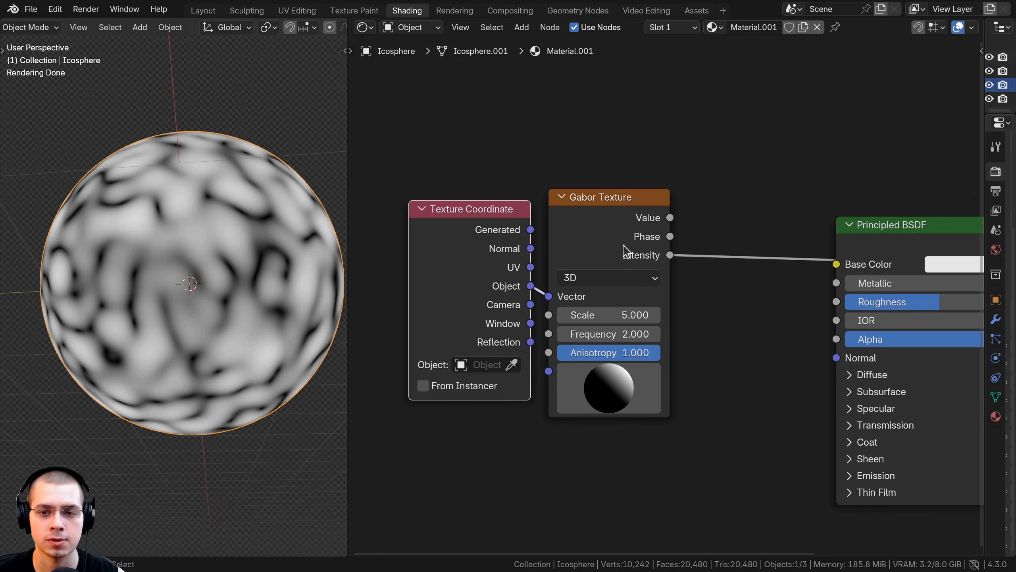
- Preview the Gabor Texture's Value output and set its Scale to 18.070
ctrl+shift+click(580, 246)
middle_drag(277, 264, 256, 262)
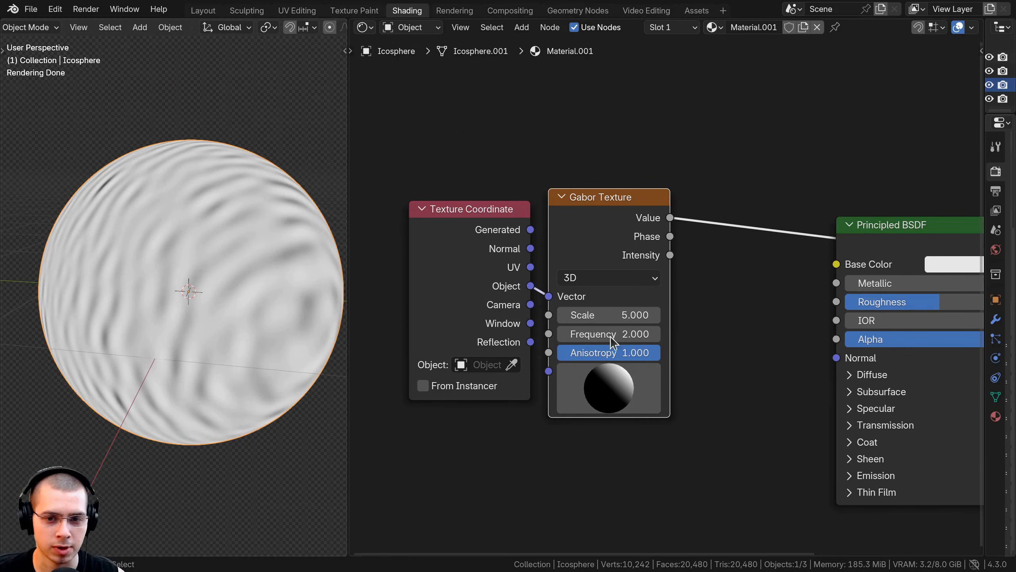
middle_drag(613, 373, 609, 340)
scroll(620, 310, up, 2)
scroll(612, 297, down, 2)
drag(602, 283, 644, 283)
middle_drag(601, 283, 601, 275)
drag(601, 275, 641, 275)
middle_drag(241, 327, 305, 338)
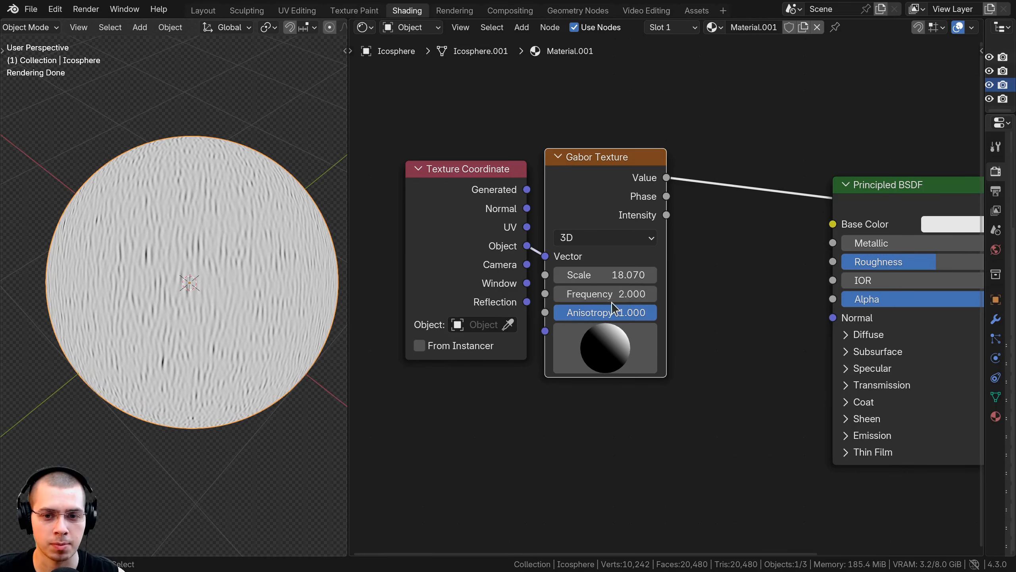
- Set the Gabor Texture's Frequency to 6.090 and inspect the fine stripes up close
scroll(641, 300, up, 2)
drag(624, 292, 709, 293)
drag(600, 293, 617, 292)
scroll(242, 280, up, 5)
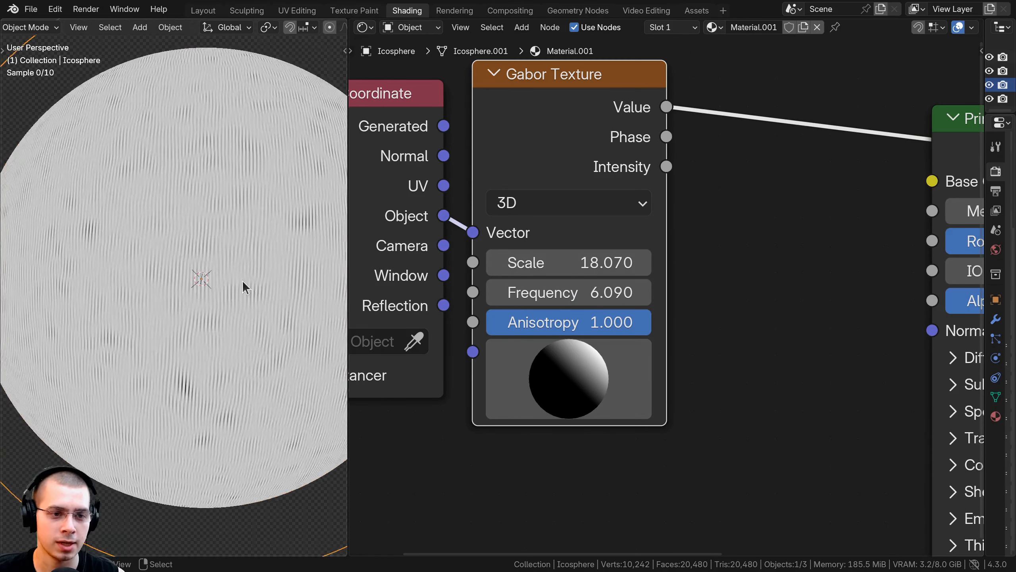
scroll(213, 240, up, 2)
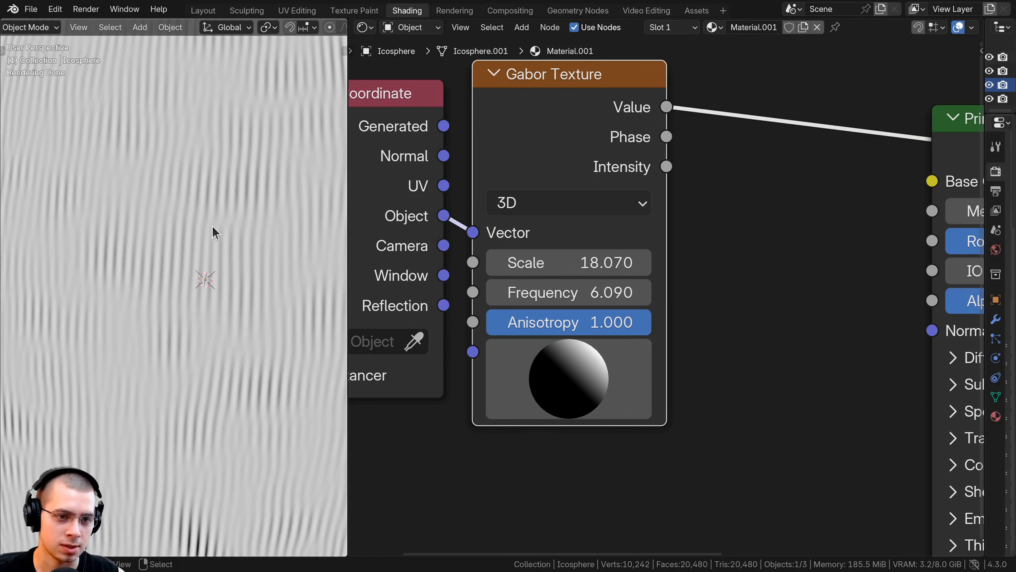
scroll(289, 306, down, 8)
- Set the Gabor Texture's Frequency to 0.490 and inspect the pattern on the sphere
drag(600, 293, 452, 293)
middle_drag(196, 280, 236, 215)
scroll(224, 247, up, 5)
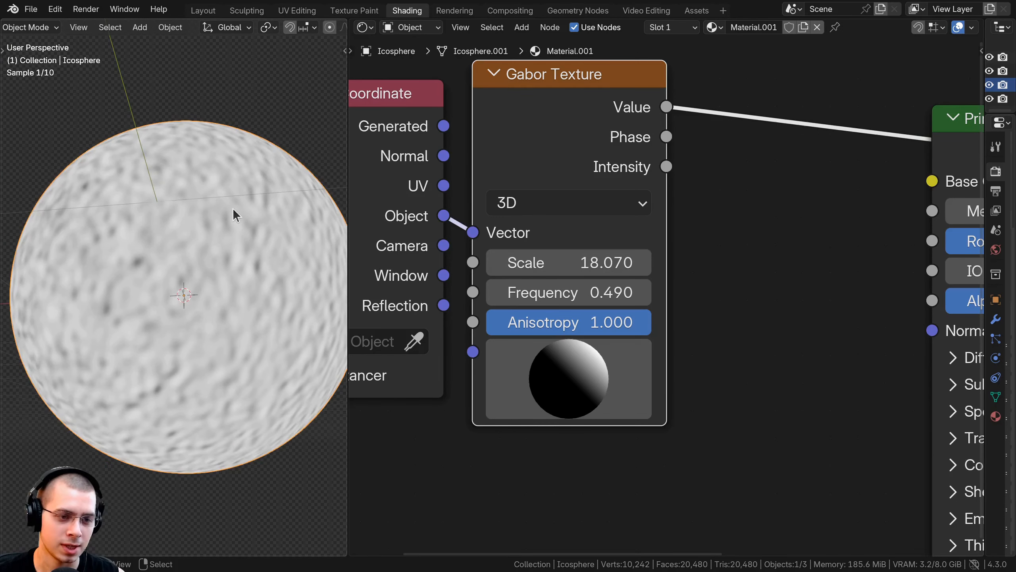
middle_drag(209, 333, 164, 400)
scroll(164, 401, down, 3)
- Set the Gabor Texture's Frequency to 2.140
drag(569, 293, 633, 293)
middle_drag(132, 277, 156, 291)
scroll(156, 291, up, 4)
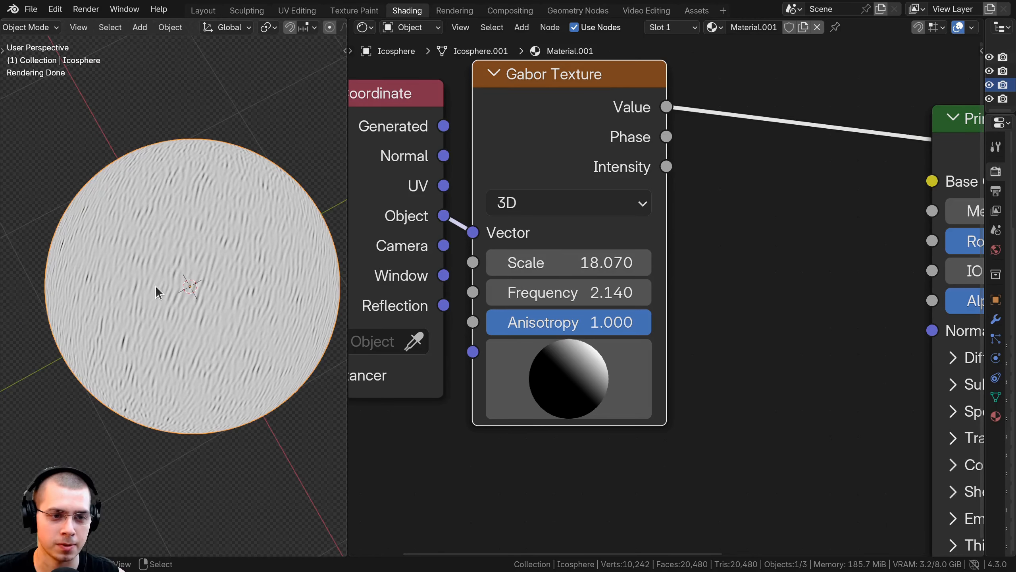
middle_drag(559, 338, 567, 342)
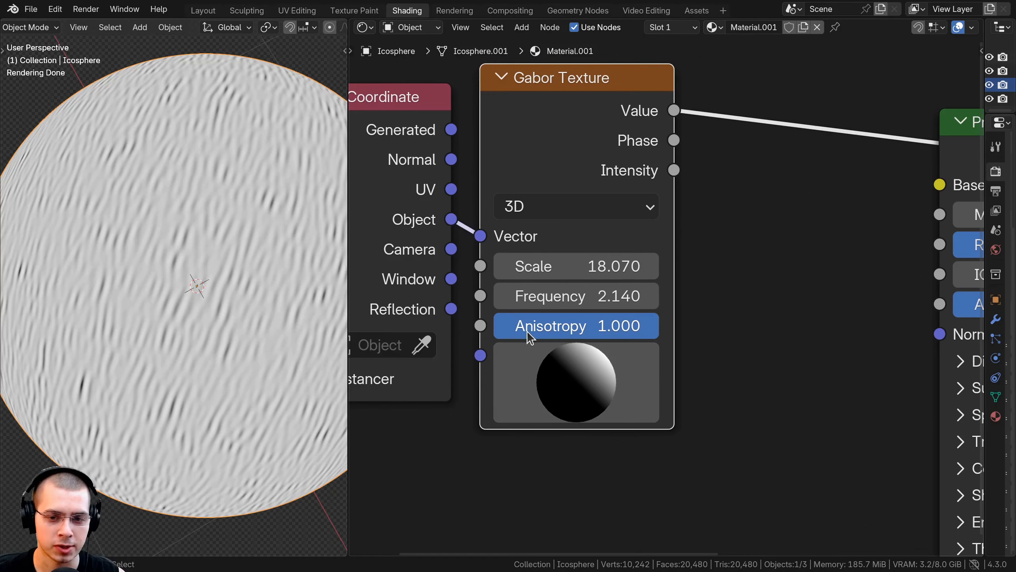
- Set the Gabor Texture's Anisotropy to 0.000 and inspect the sphere's surface
drag(648, 325, 494, 326)
scroll(173, 331, down, 4)
middle_drag(173, 331, 282, 242)
scroll(211, 228, up, 1)
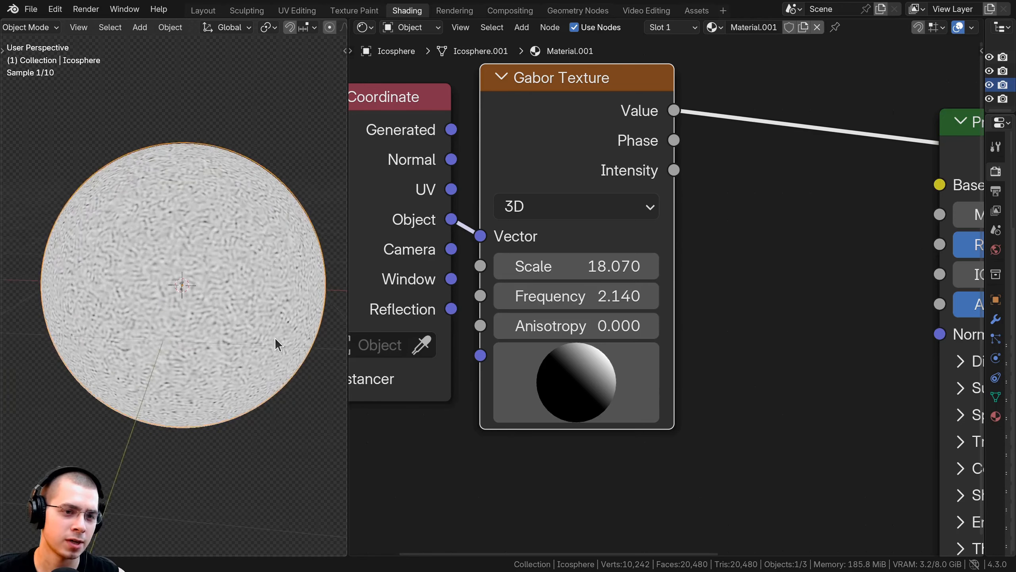
scroll(175, 303, up, 5)
scroll(175, 264, down, 5)
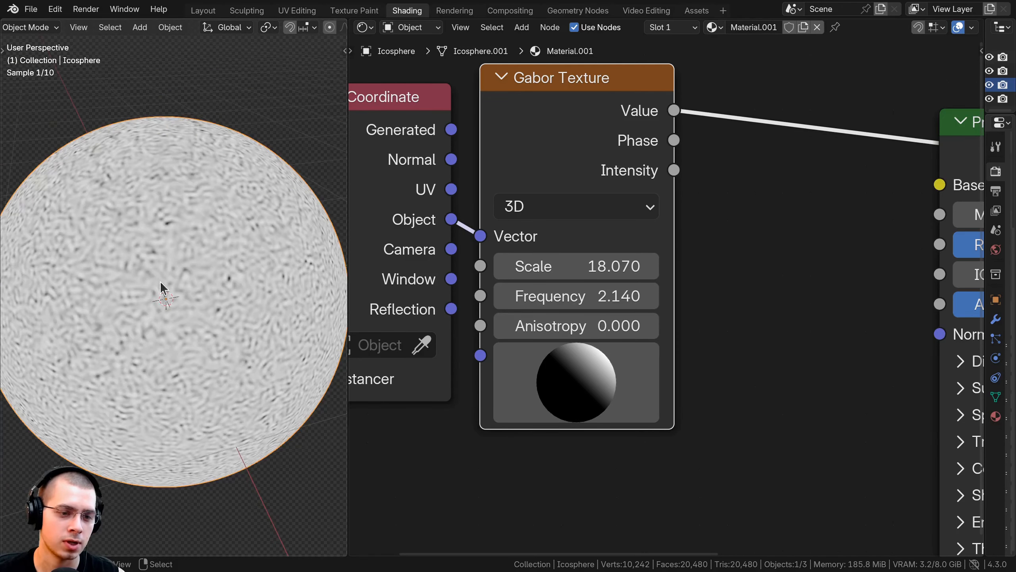
scroll(158, 335, up, 1)
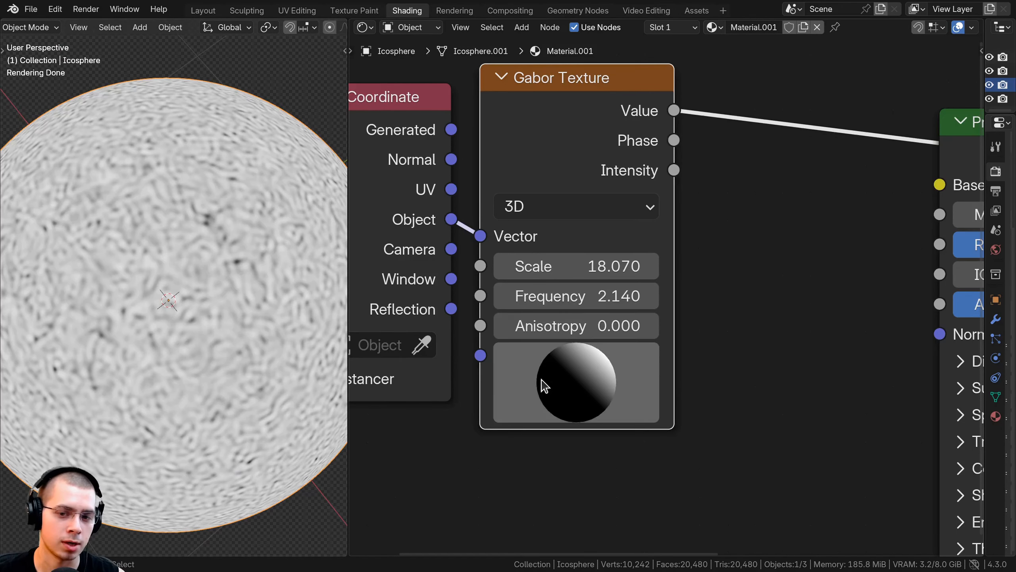
- Rotate the Gabor Texture's 3D orientation direction to face forward and slightly upward, checking the pattern on the sphere
scroll(544, 383, down, 3)
middle_drag(613, 368, 629, 318)
scroll(628, 317, up, 1)
mouse_move(627, 316)
mouse_down()
mouse_move(605, 345)
mouse_move(578, 331)
mouse_move(647, 275)
mouse_move(633, 298)
mouse_move(660, 369)
mouse_move(601, 324)
mouse_move(642, 322)
mouse_move(592, 359)
mouse_move(629, 303)
mouse_move(564, 329)
mouse_up()
scroll(146, 262, up, 5)
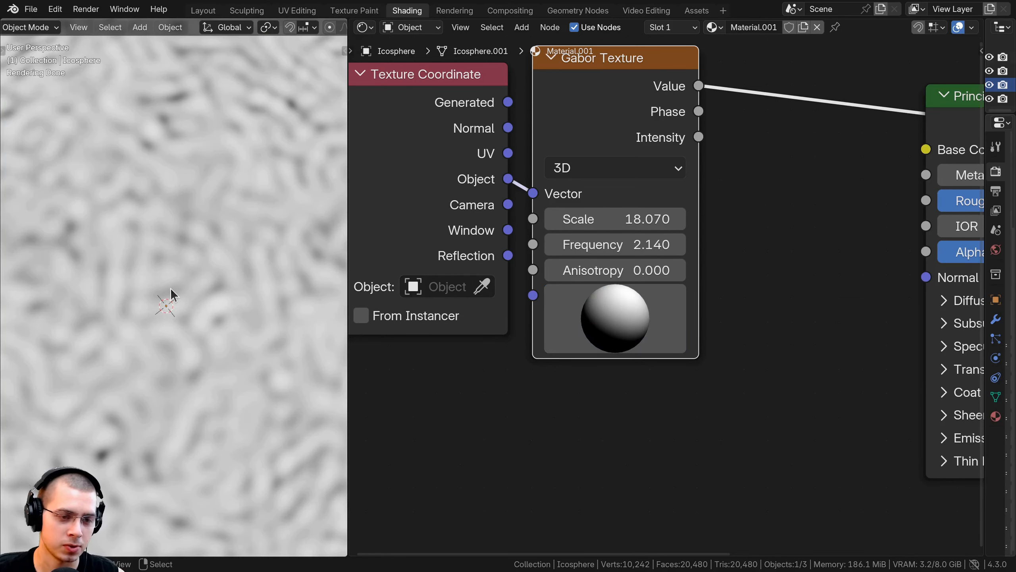
mouse_move(624, 353)
mouse_down()
mouse_move(628, 287)
mouse_move(559, 332)
mouse_move(657, 299)
mouse_move(564, 358)
mouse_up()
scroll(131, 315, down, 5)
middle_drag(132, 315, 152, 280)
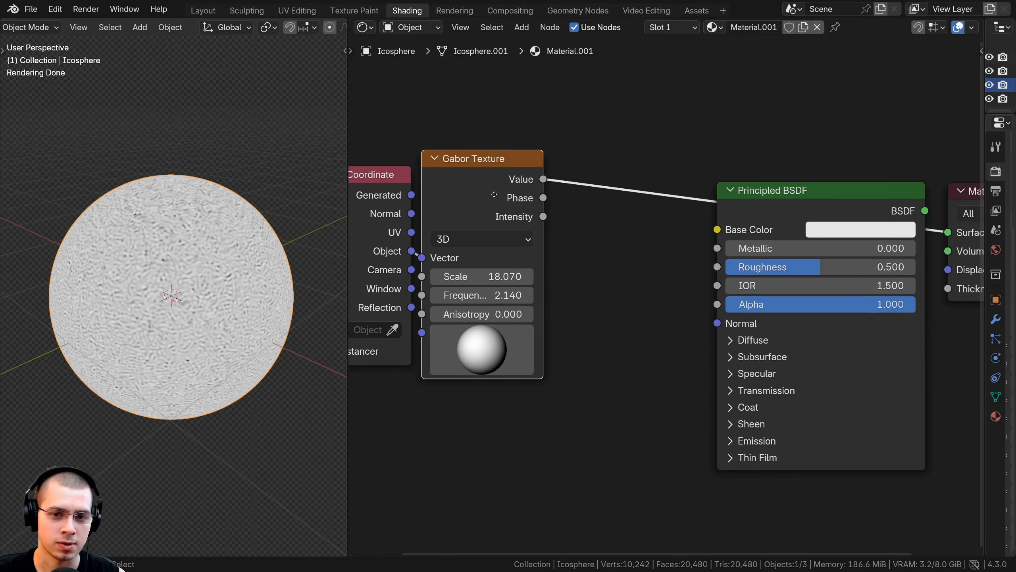
- Insert a Bump node between the Gabor Texture's Phase output and the Principled BSDF's Normal input
middle_drag(548, 178, 528, 149)
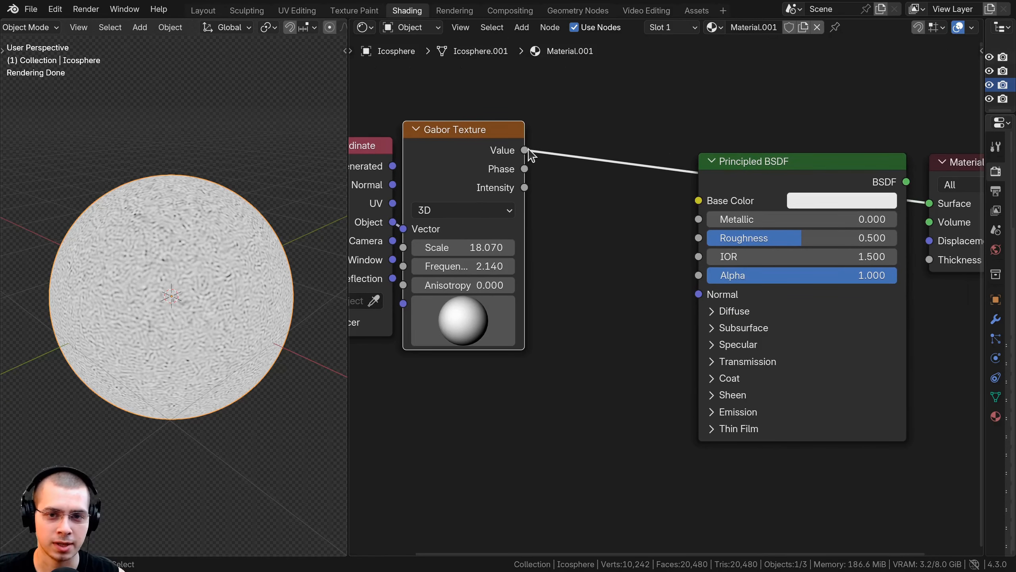
drag(637, 356, 687, 290)
key(shift+a)
text(bump)
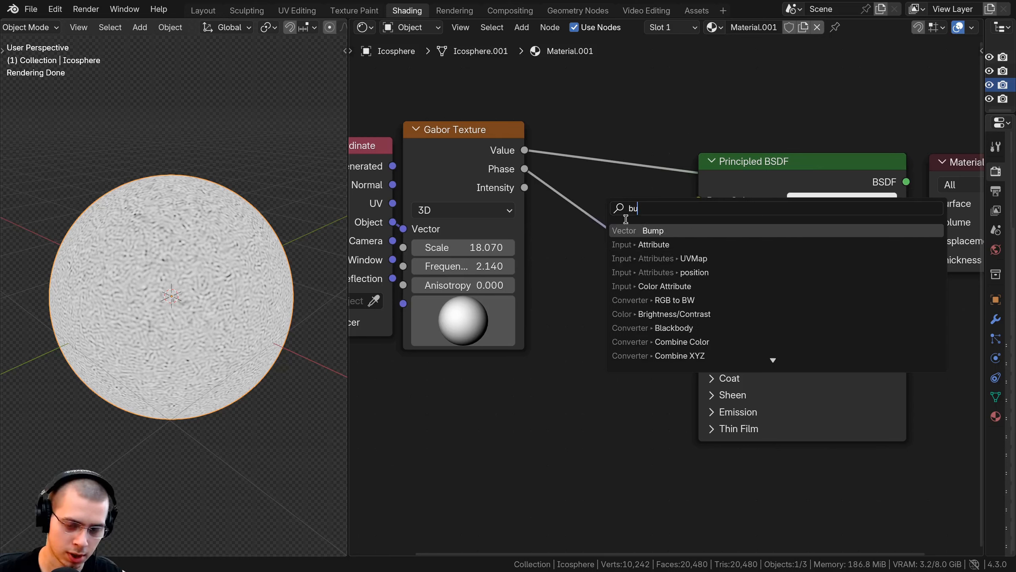
key(Return)
click(620, 221)
- Restore the Principled BSDF as the Material Output's surface and route the Gabor Phase into the Bump node's Height
ctrl+shift+click(850, 168)
middle_drag(850, 168, 724, 192)
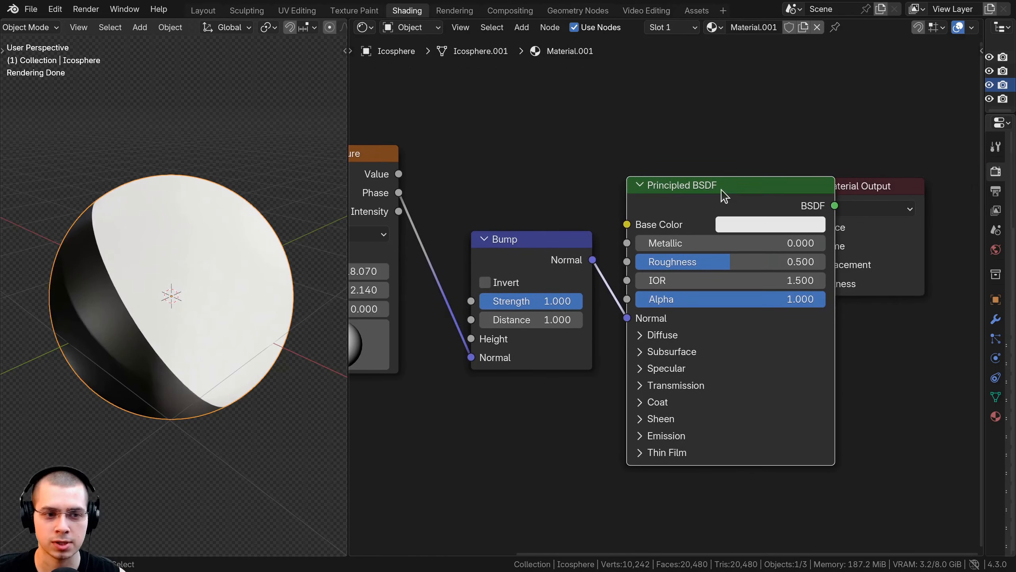
drag(876, 235, 929, 233)
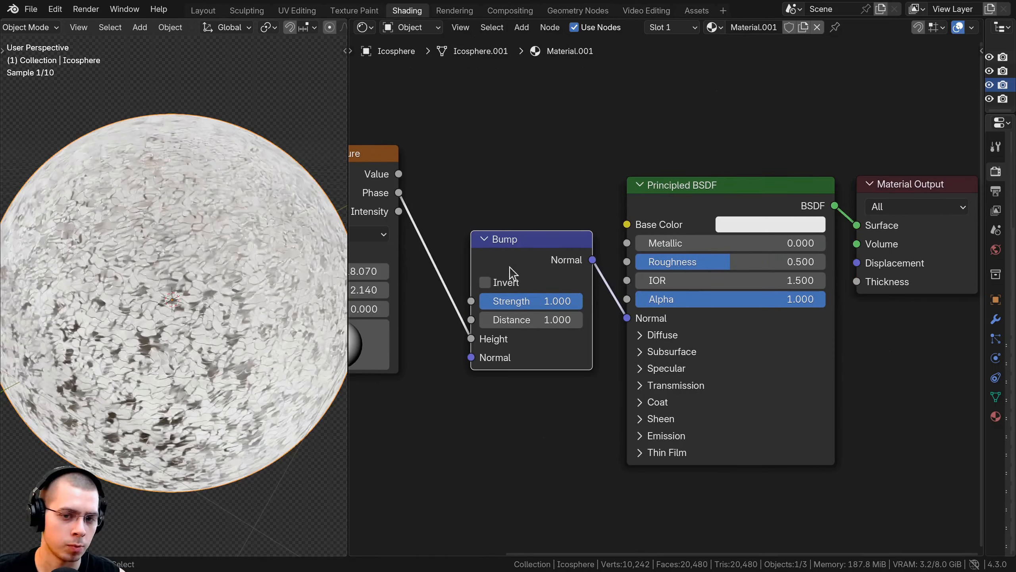
drag(511, 270, 505, 284)
middle_drag(334, 276, 316, 275)
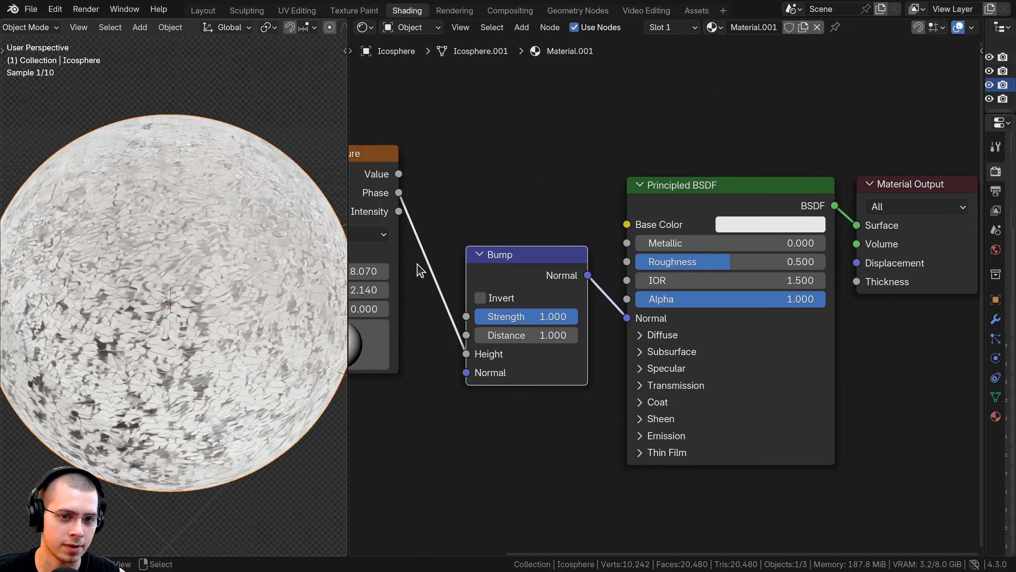
- Feed the Gabor Texture's Value output into the Bump's Height and darken the Principled BSDF's Base Color to gray
middle_drag(419, 268, 476, 271)
middle_drag(271, 288, 256, 287)
drag(455, 176, 523, 356)
click(827, 227)
- Set the Gabor Texture's Scale to 16.070
middle_drag(492, 241, 561, 227)
scroll(469, 267, up, 1)
drag(469, 268, 456, 267)
drag(460, 346, 476, 335)
scroll(129, 244, up, 2)
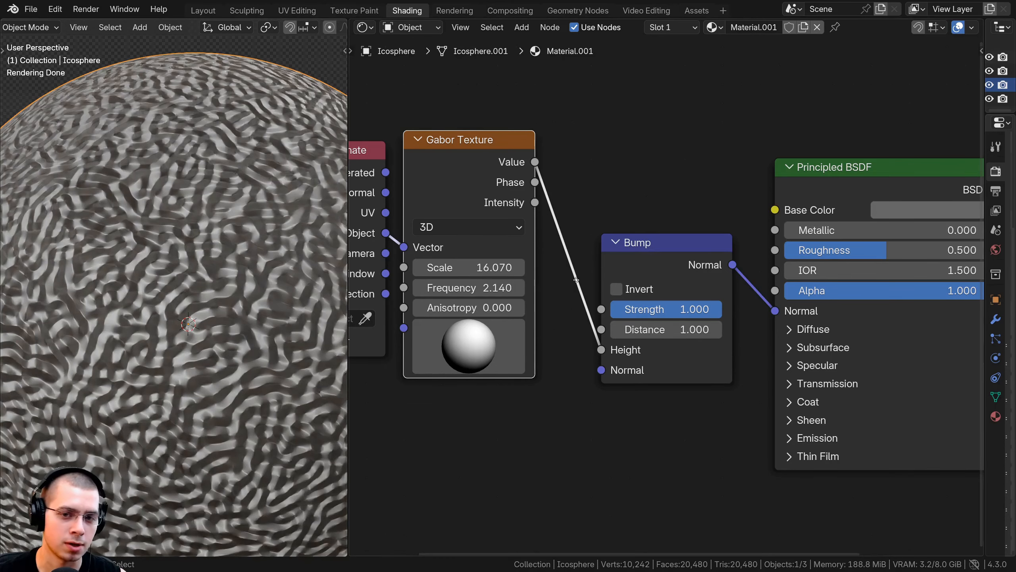
- Add a Mix node set to the Color data type and feed the Gabor Texture's Value output into its Factor
scroll(576, 280, down, 1)
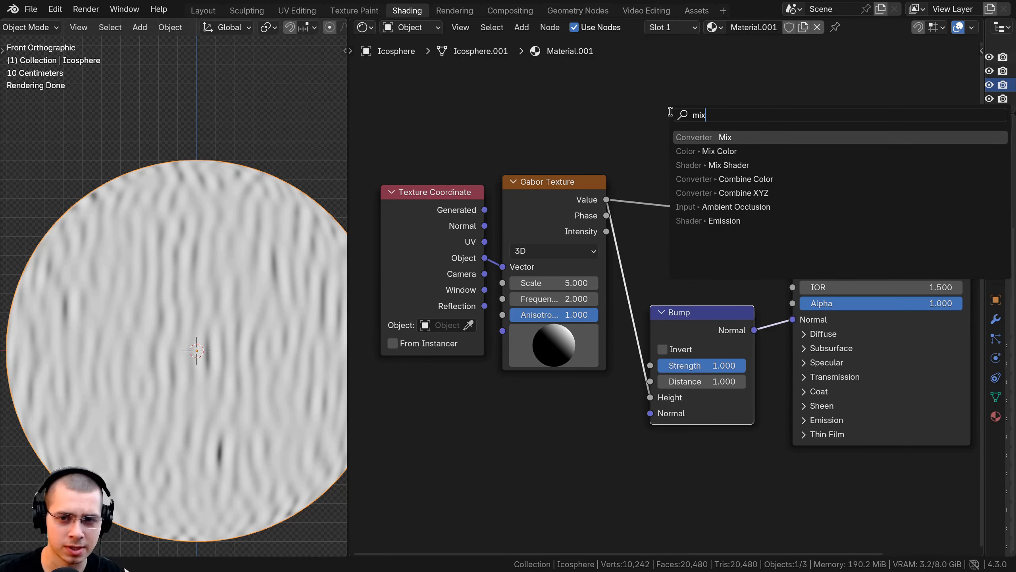
click(698, 137)
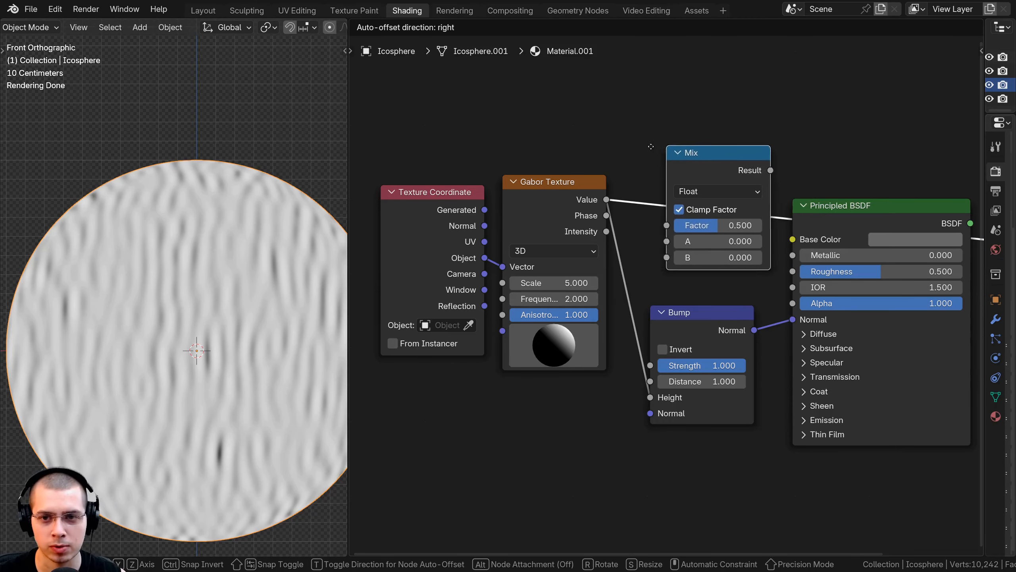
click(676, 105)
click(677, 105)
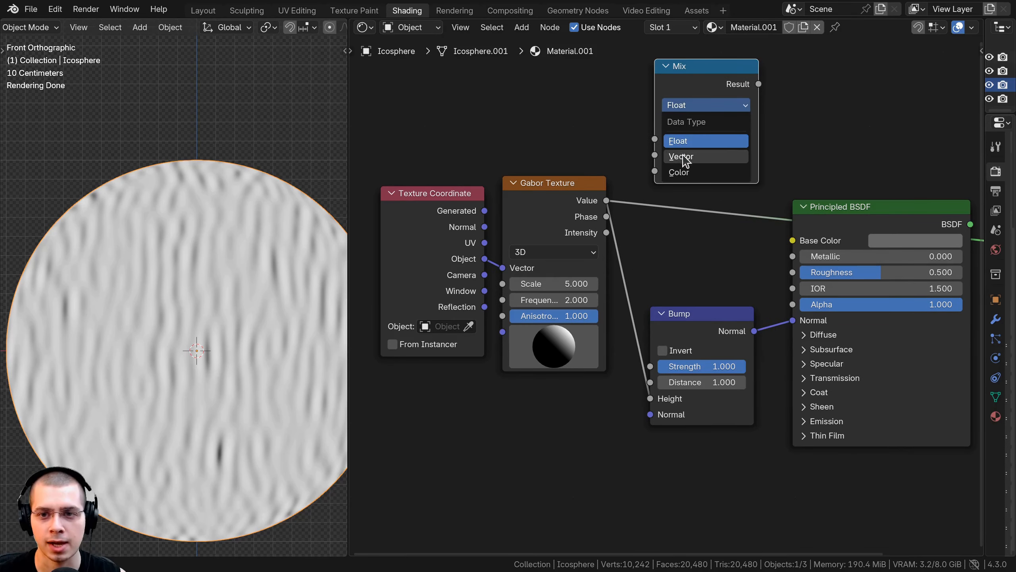
click(685, 173)
drag(717, 87, 721, 145)
middle_drag(735, 164, 638, 182)
scroll(572, 256, up, 2)
drag(549, 266, 547, 254)
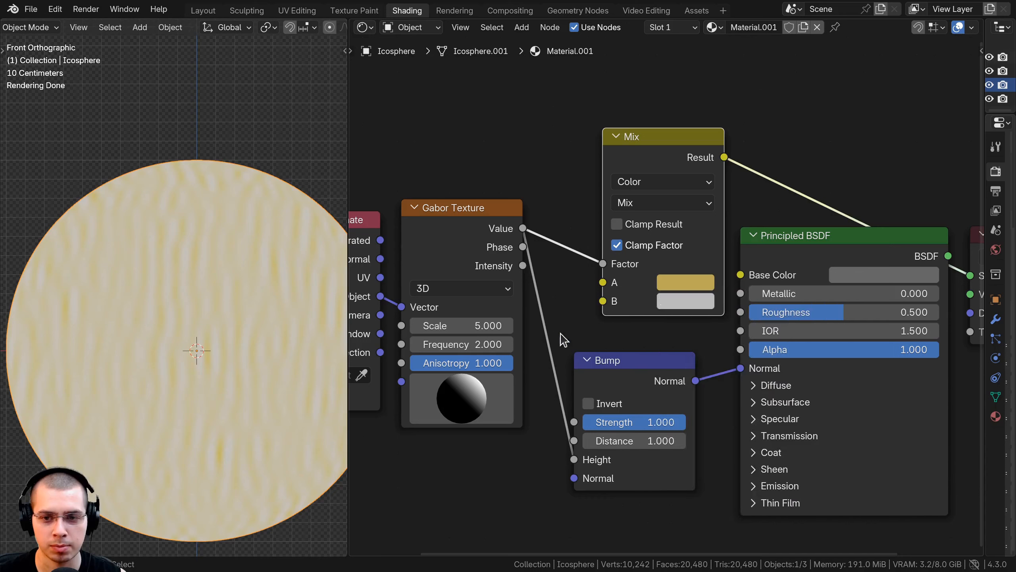
- Color the Mix node's A input golden yellow and its B input brown
click(669, 300)
drag(697, 136, 717, 125)
scroll(661, 300, down, 3)
middle_drag(661, 300, 645, 305)
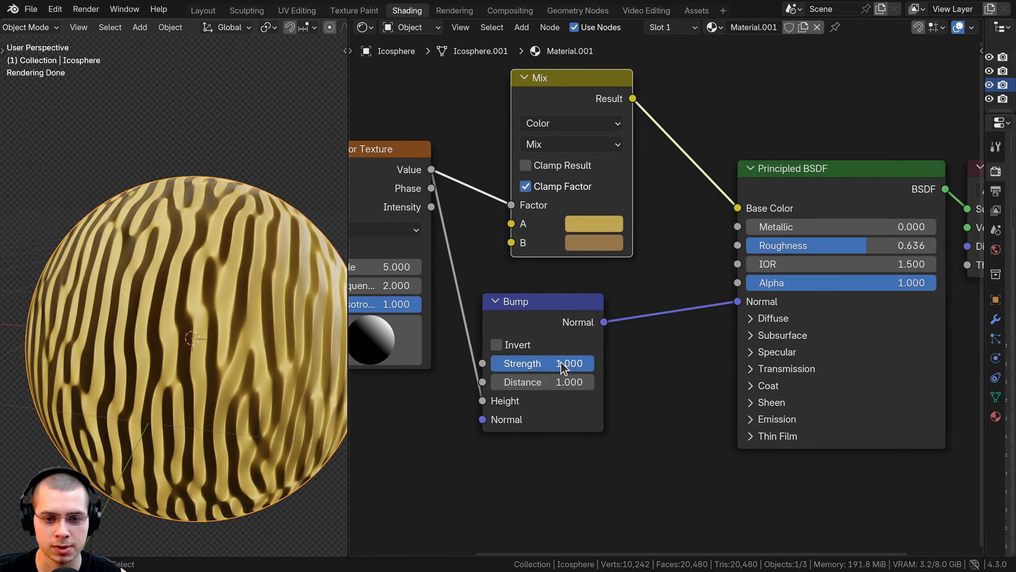
- Feed the Mix result into the Principled BSDF's Base Color and set the Bump Strength to 0.378
drag(561, 364, 497, 363)
drag(552, 320, 585, 300)
scroll(585, 300, down, 4)
middle_drag(469, 288, 637, 278)
drag(536, 158, 506, 257)
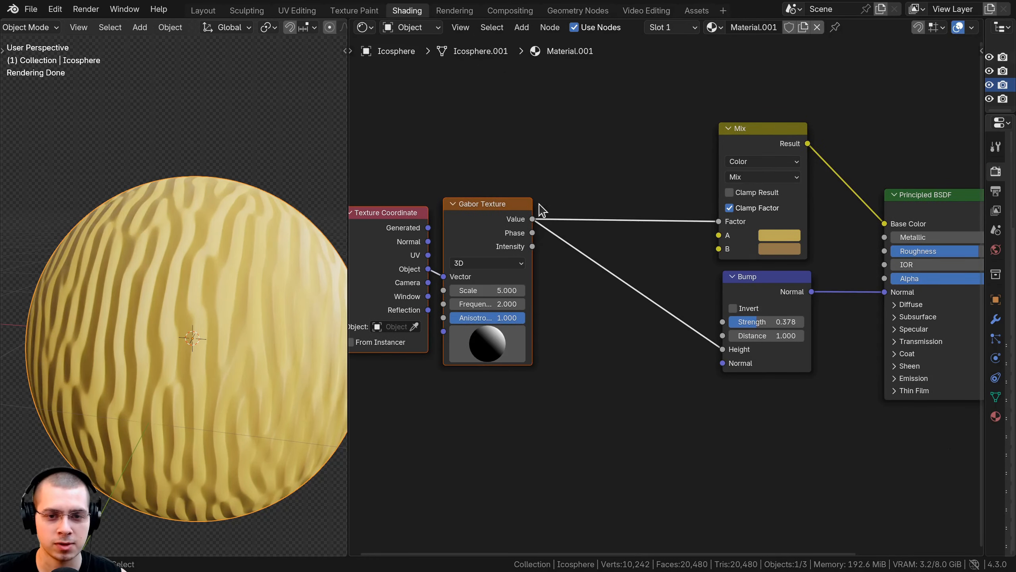
- Make room between the Texture Coordinate and Gabor Texture nodes and add a Noise Texture node
scroll(500, 221, down, 1)
middle_drag(500, 221, 533, 223)
drag(533, 224, 613, 223)
key(shift+a)
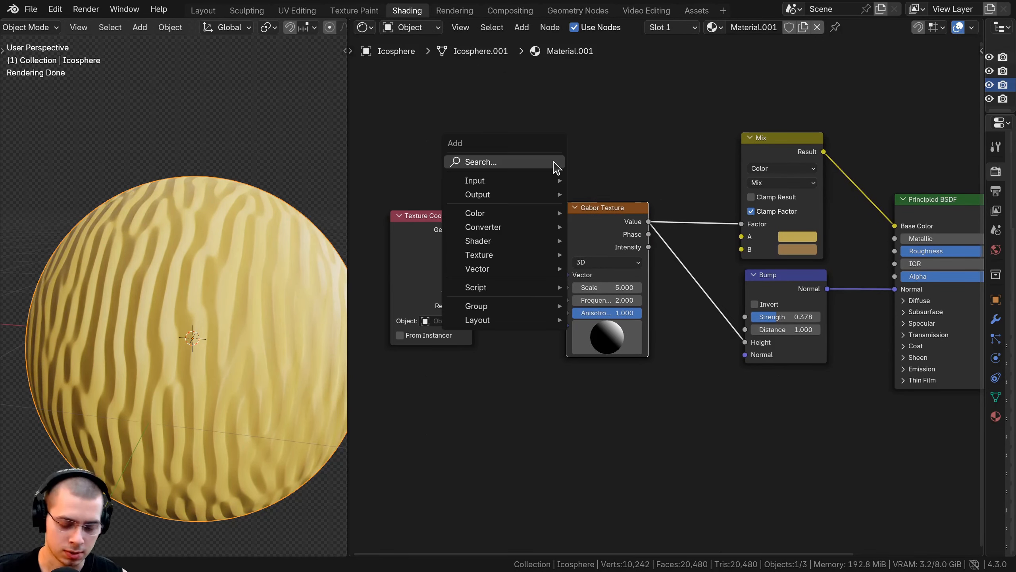
text(noise)
key(Return)
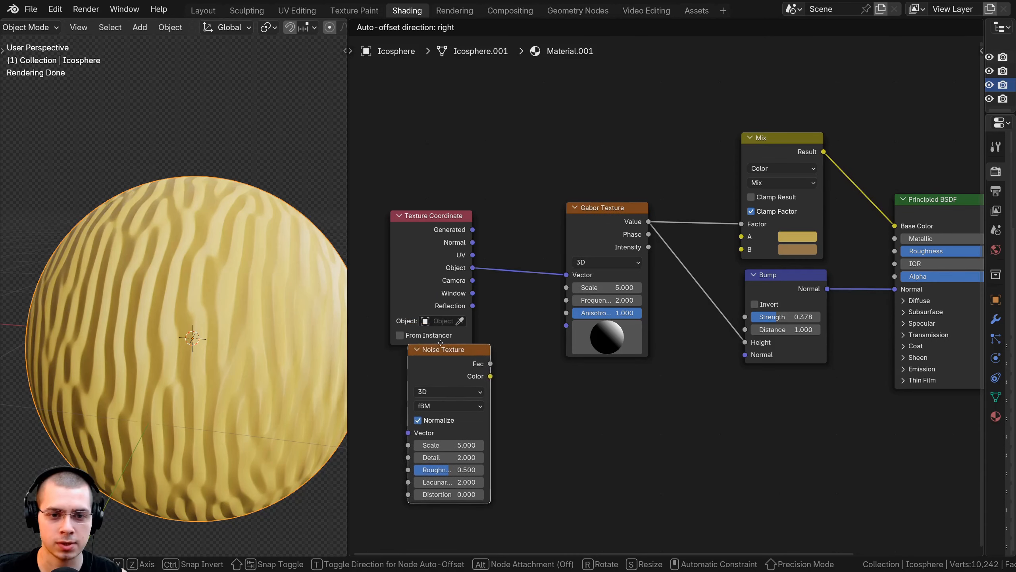
click(425, 278)
- Connect the Texture Coordinate's Object output to the Noise Texture's Vector and place the noise node beside it
drag(424, 278, 344, 273)
middle_drag(354, 272, 400, 248)
drag(433, 238, 474, 309)
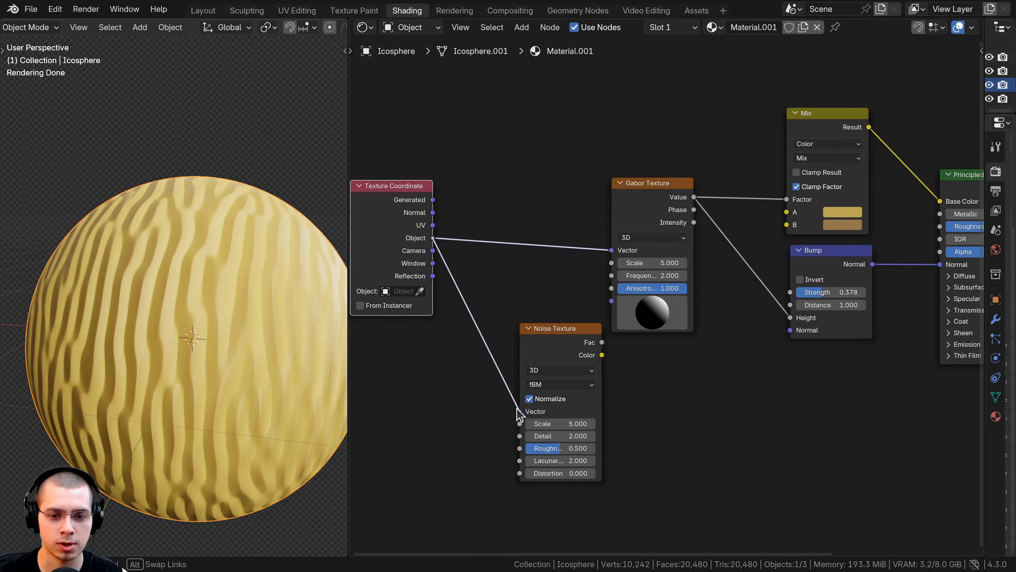
drag(517, 409, 517, 409)
drag(538, 333, 484, 306)
- Duplicate the Mix node onto the link between Texture Coordinate and Gabor Texture, and set its blending mode to Linear Light
click(796, 128)
key(shift+d)
click(573, 219)
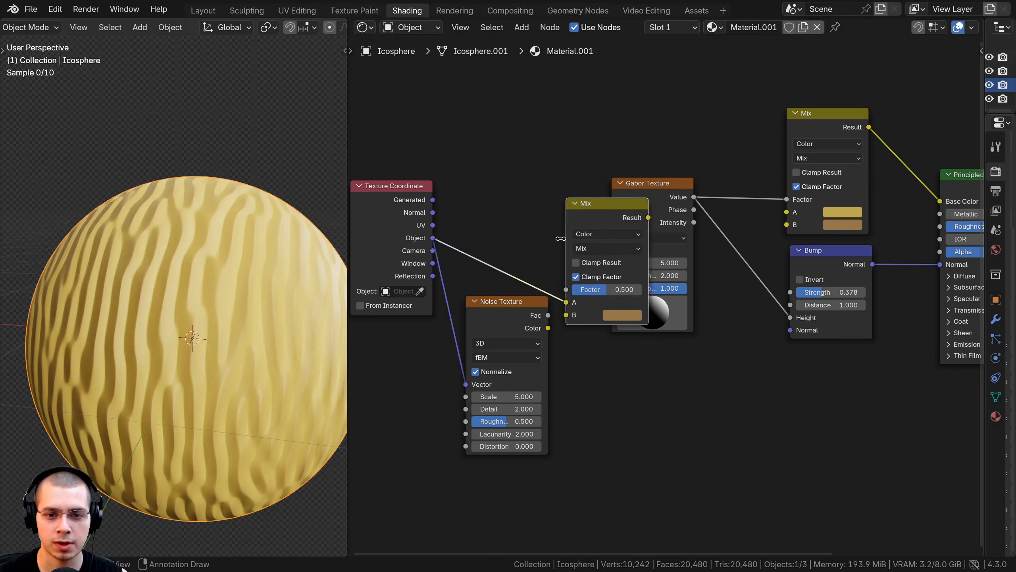
drag(509, 329, 453, 337)
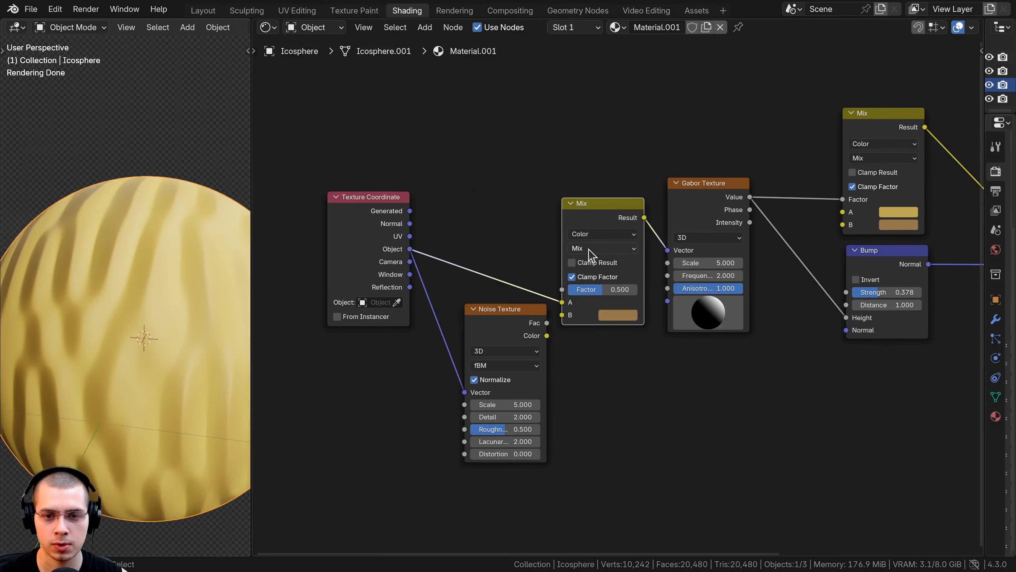
click(589, 249)
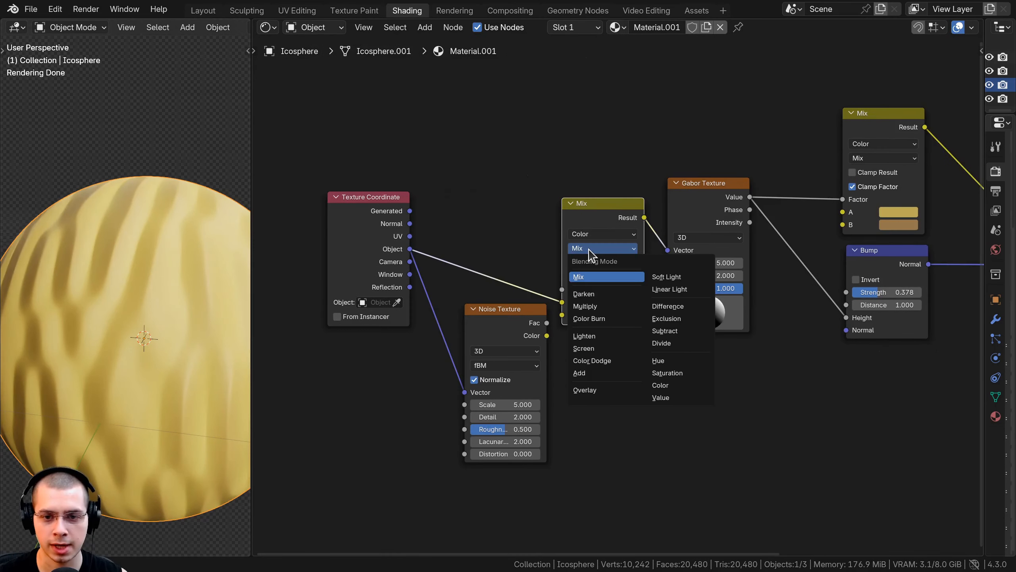
click(665, 291)
- Feed the Noise Texture's Fac into the Linear Light node's B input and set that node's Factor to 0.145
drag(547, 324, 476, 332)
click(486, 297)
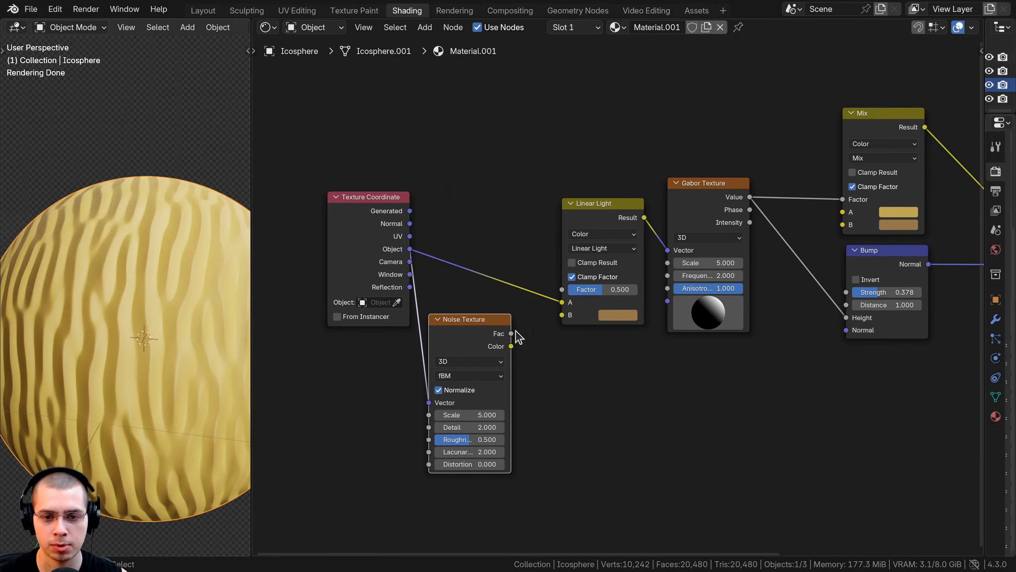
drag(561, 314, 563, 315)
drag(603, 289, 578, 289)
scroll(448, 355, up, 1)
middle_drag(448, 355, 477, 328)
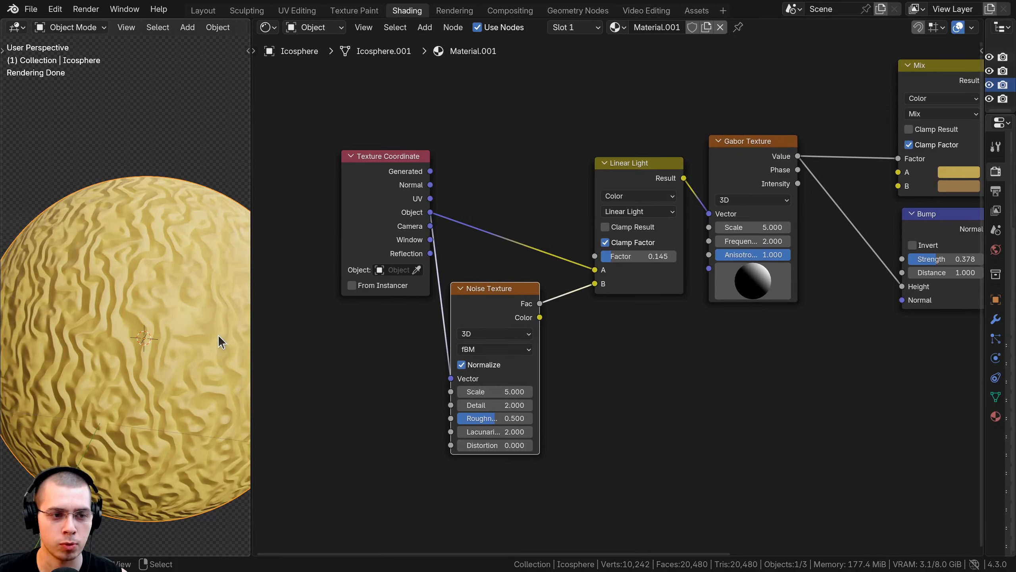
- Set the Noise Texture's Scale to 6.300 and Detail to 15.000
scroll(515, 371, up, 3)
middle_drag(515, 371, 492, 327)
drag(477, 355, 516, 372)
scroll(166, 354, down, 2)
scroll(170, 364, up, 3)
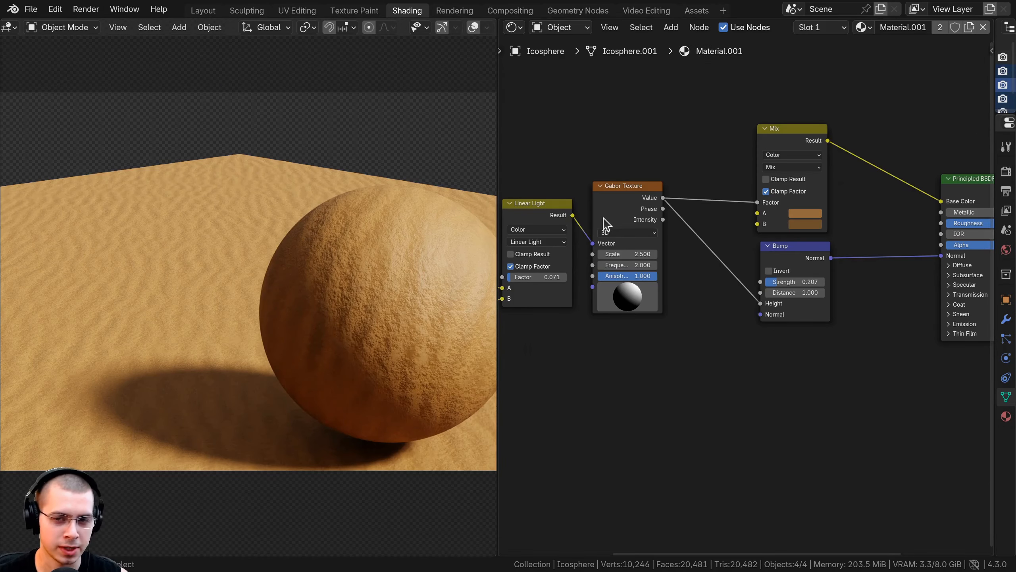
middle_drag(603, 218, 617, 227)
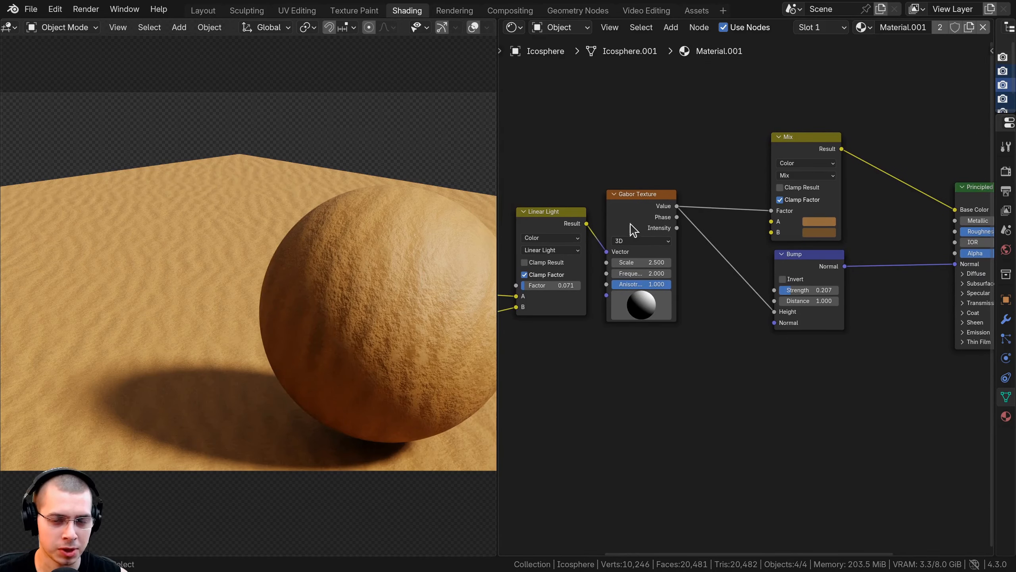
drag(630, 224, 638, 222)
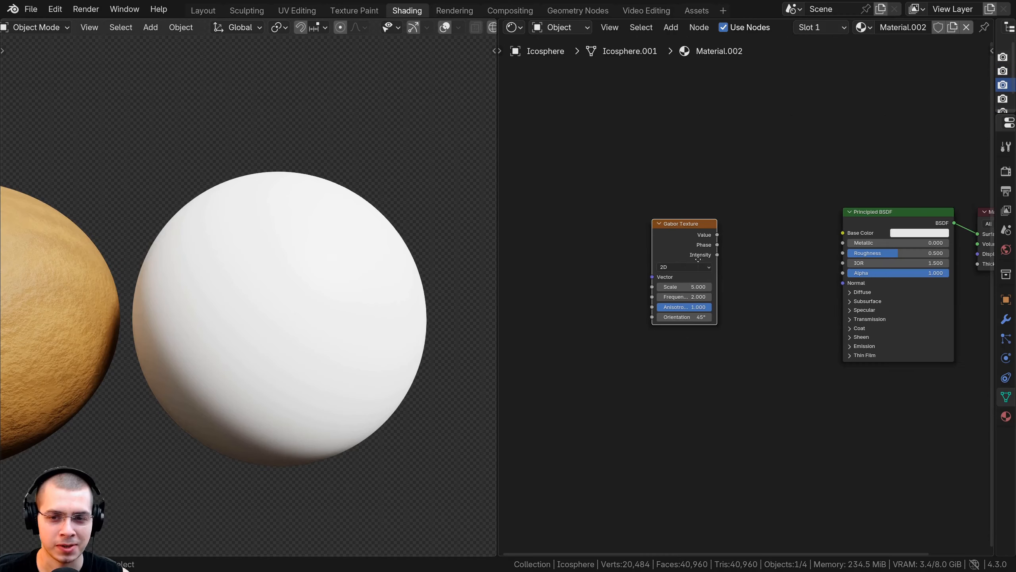
- Add a Texture Coordinate node whose Object output drives the new Gabor Texture's Vector, deleting the extra Mapping and Image Texture nodes
middle_drag(663, 241, 736, 259)
key(ctrl+t)
scroll(736, 259, down, 3)
click(614, 275)
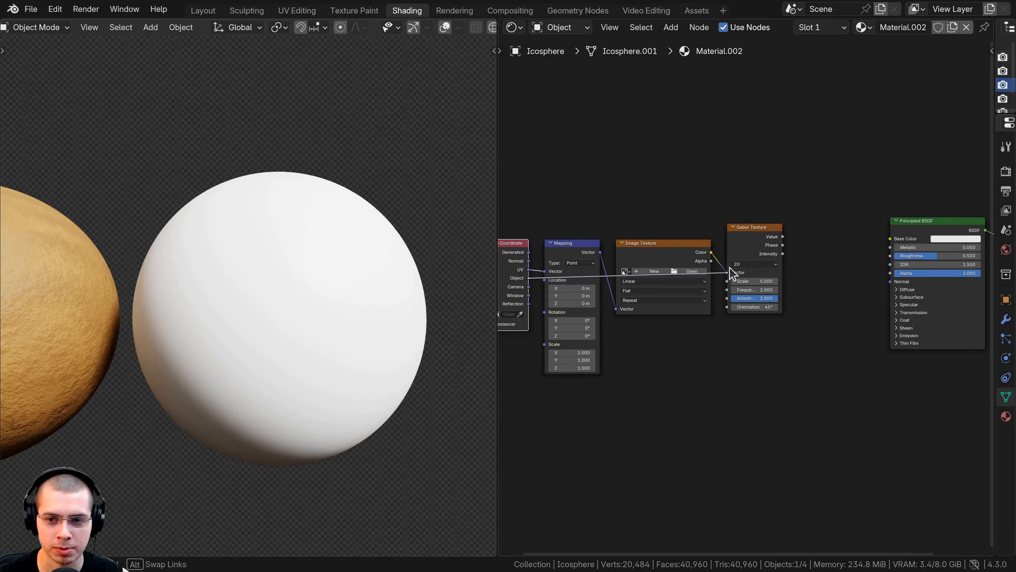
key(ctrl+x)
key(ctrl+x)
drag(520, 268, 700, 245)
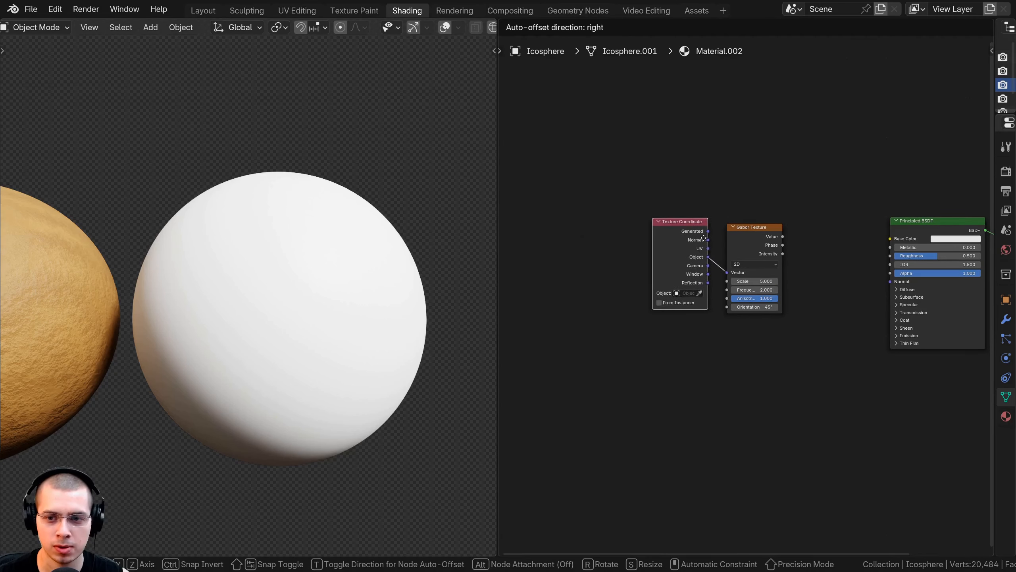
- Preview the Gabor Texture's Phase output on the white sphere and switch the texture from 2D to 3D
scroll(647, 276, up, 3)
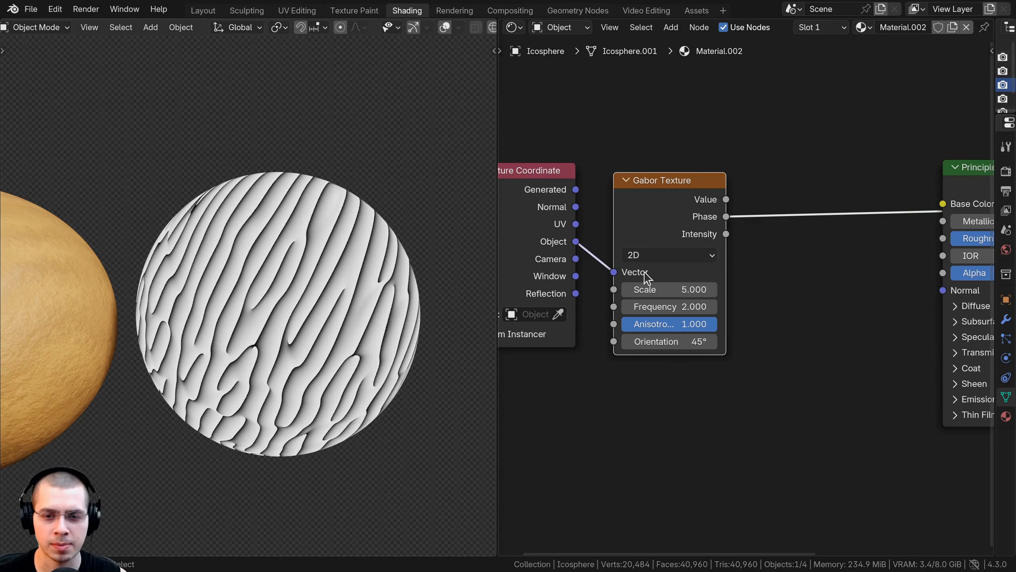
click(643, 257)
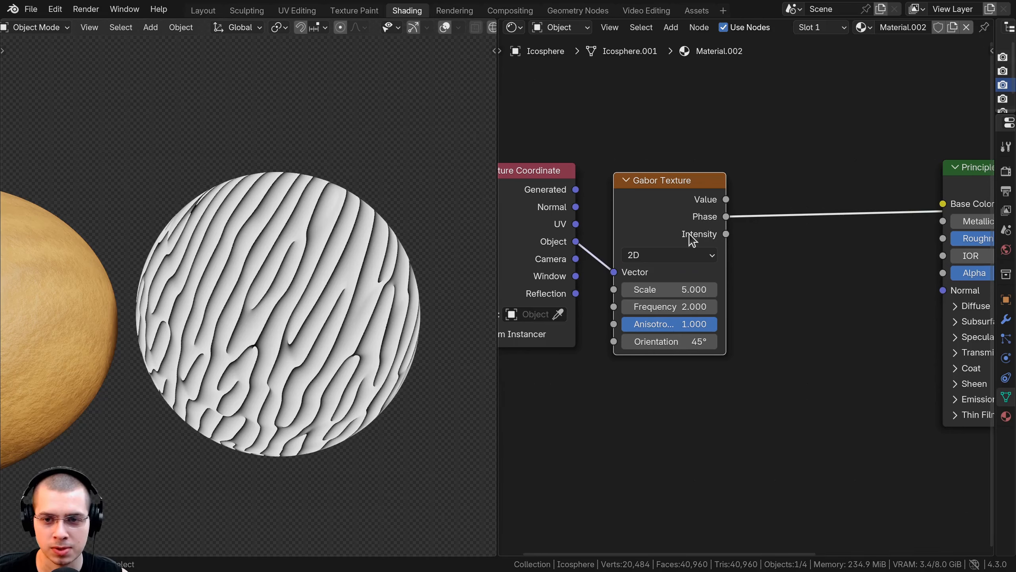
click(648, 256)
click(652, 313)
scroll(770, 228, down, 3)
middle_drag(769, 228, 630, 265)
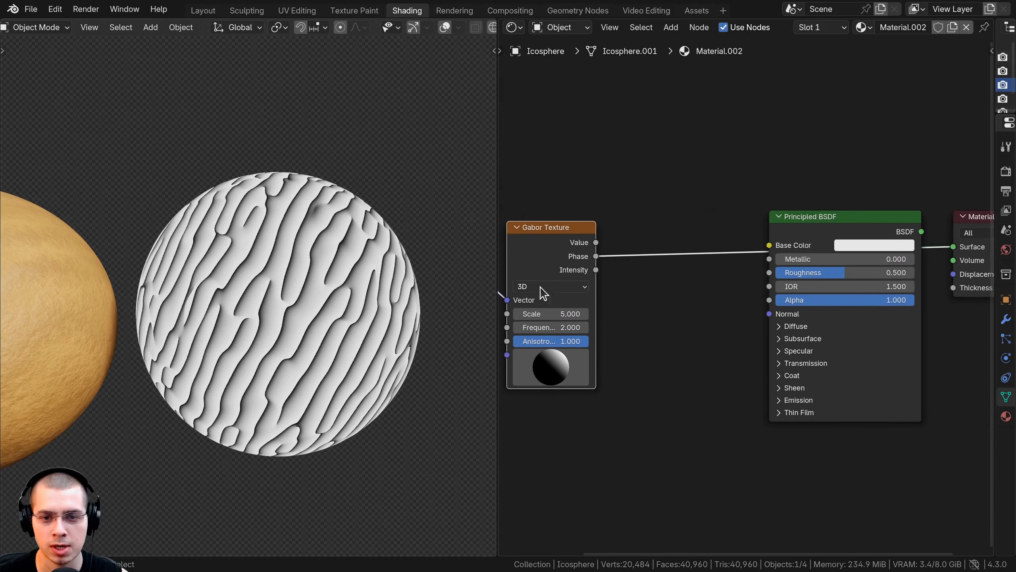
- Set the Gabor Texture's Anisotropy to 0.000
middle_drag(518, 284, 582, 263)
scroll(583, 262, up, 3)
drag(637, 331, 547, 340)
middle_drag(325, 251, 328, 200)
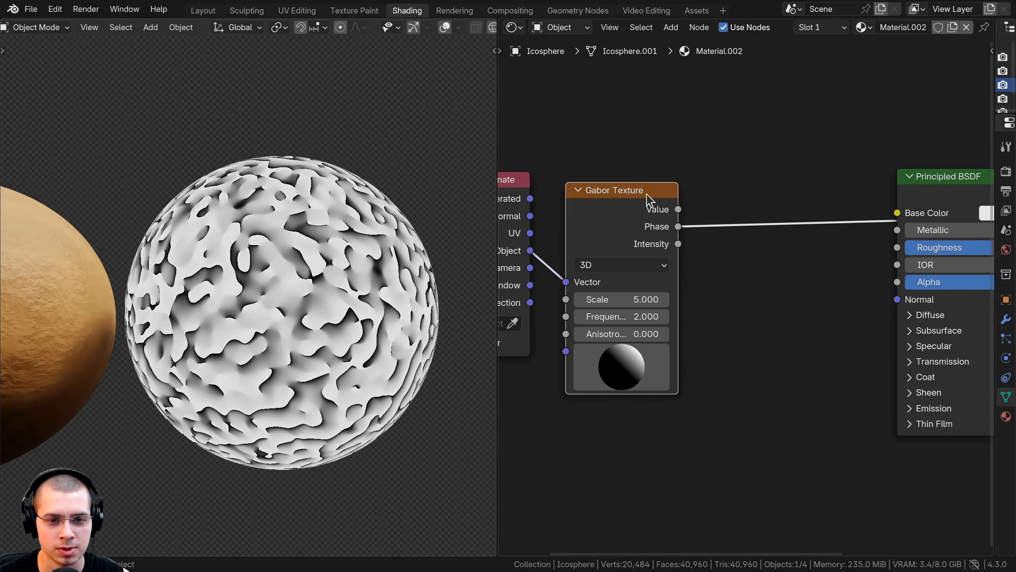
- Connect the Gabor Phase output to the Principled BSDF's Base Color and restore the shader as the Material Output's surface
scroll(686, 245, down, 1)
middle_drag(686, 245, 590, 257)
drag(583, 242, 771, 231)
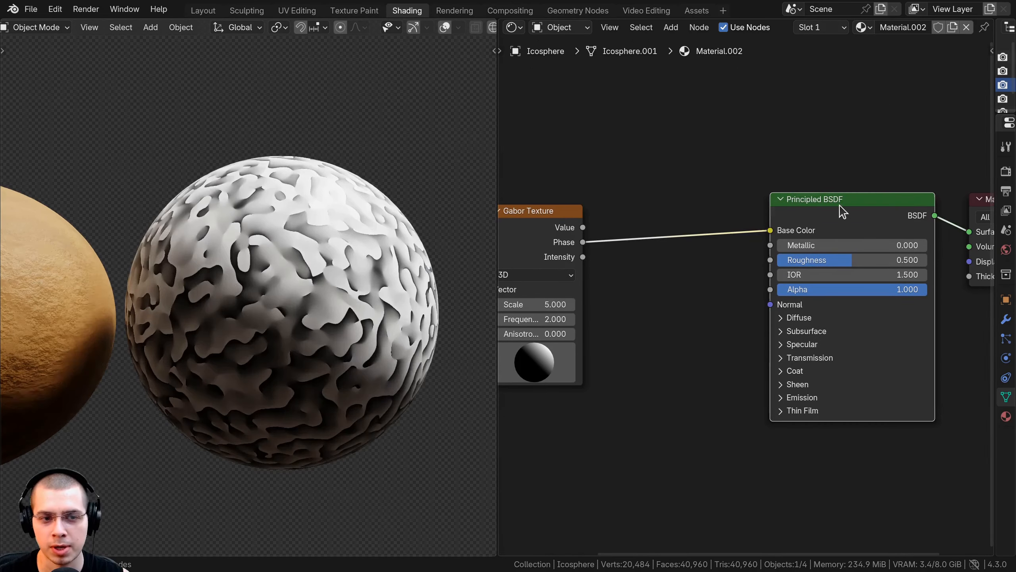
- Insert a Color Ramp node between the Gabor Phase output and the Principled BSDF's Base Color
key(shift+a)
text(cpolo)
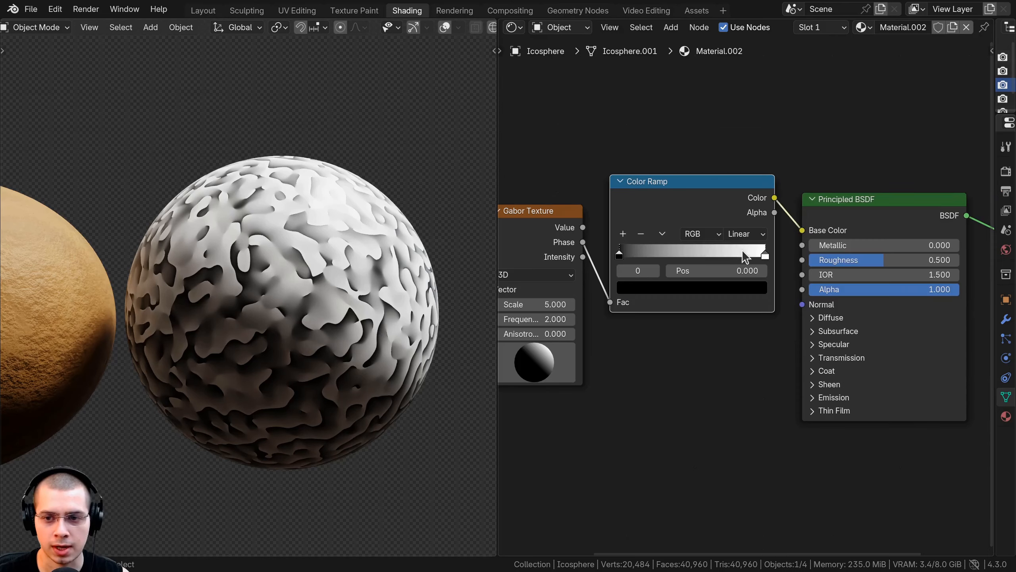
drag(762, 254, 721, 256)
- Recolor the Color Ramp's black and white stops to saturated blue and orange
click(688, 288)
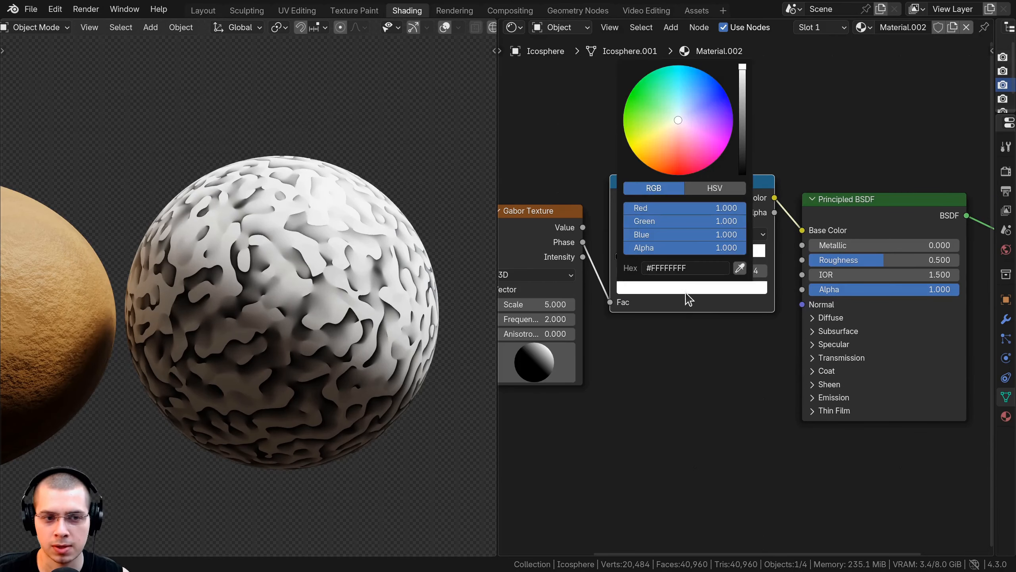
drag(691, 139, 700, 164)
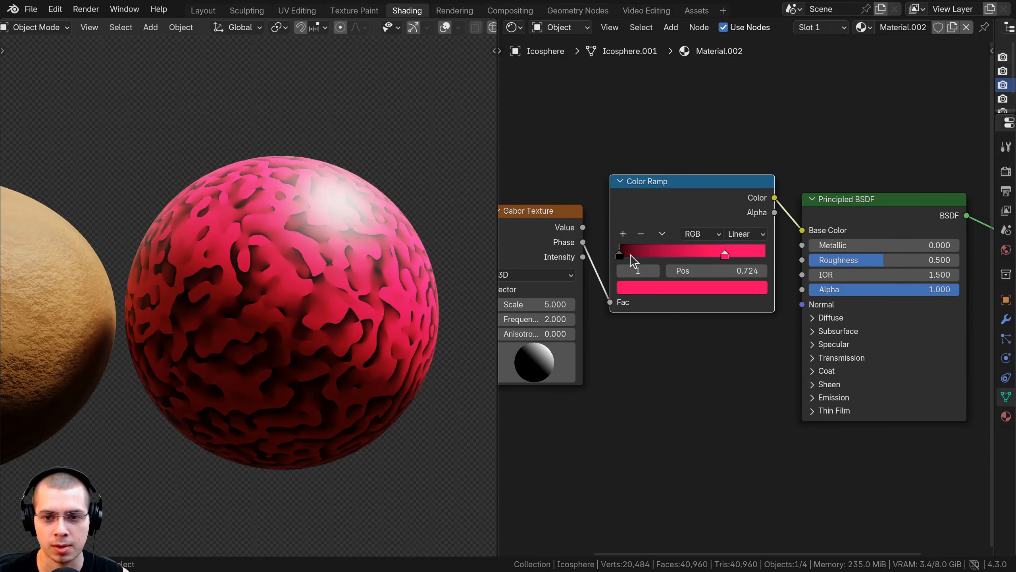
click(621, 254)
click(643, 284)
click(666, 172)
scroll(666, 172, up, 14)
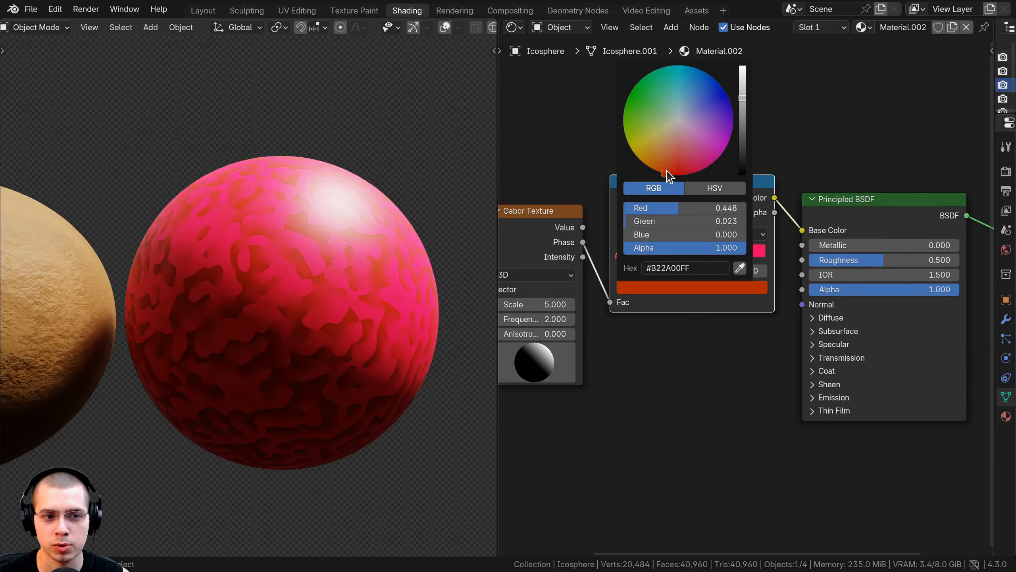
drag(666, 172, 725, 149)
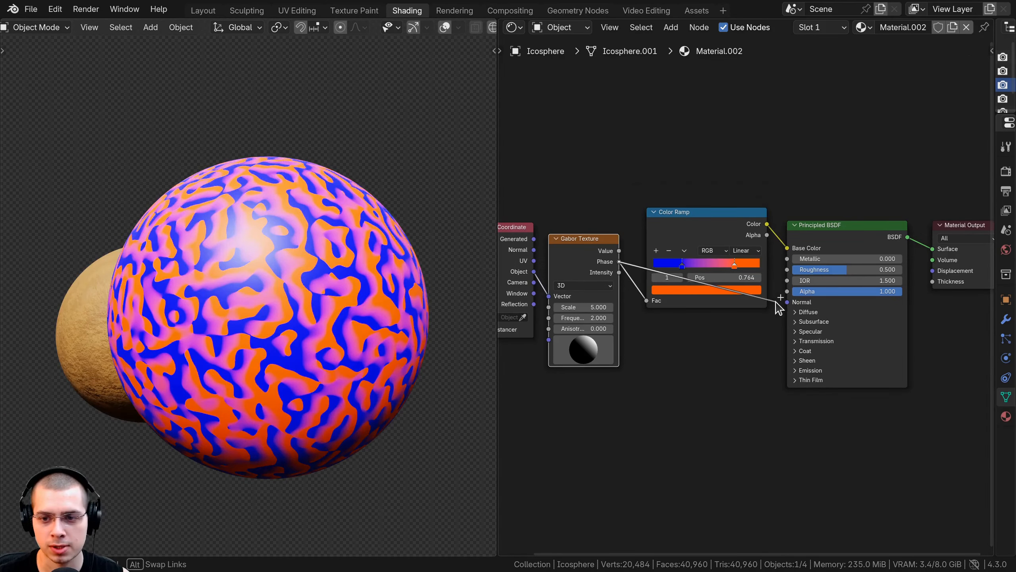
- Add a Bump node from Gabor Phase to the BSDF's Normal with Strength 0.433, and set Metallic to 1.000
key(shift+a)
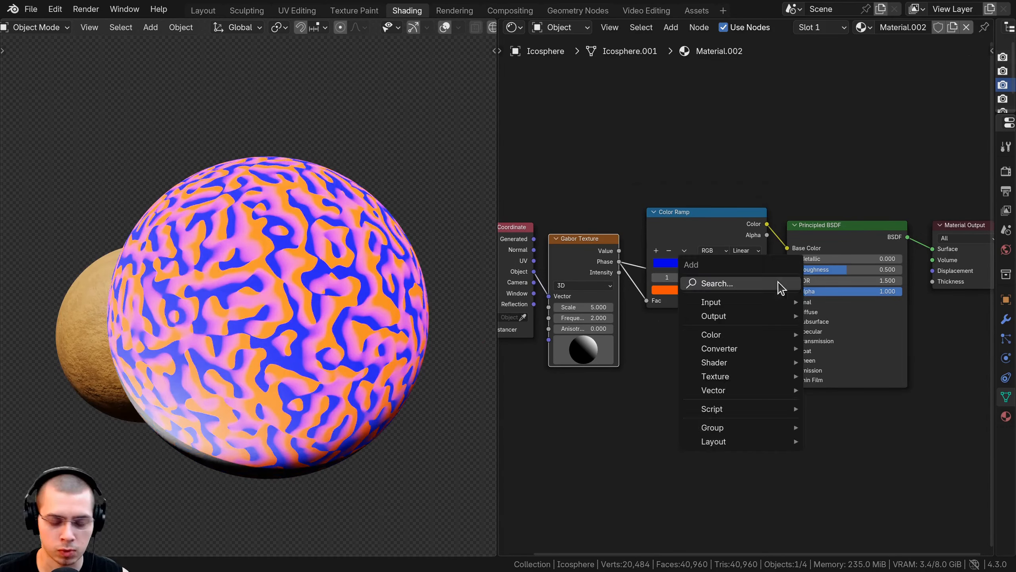
text(b)
click(747, 306)
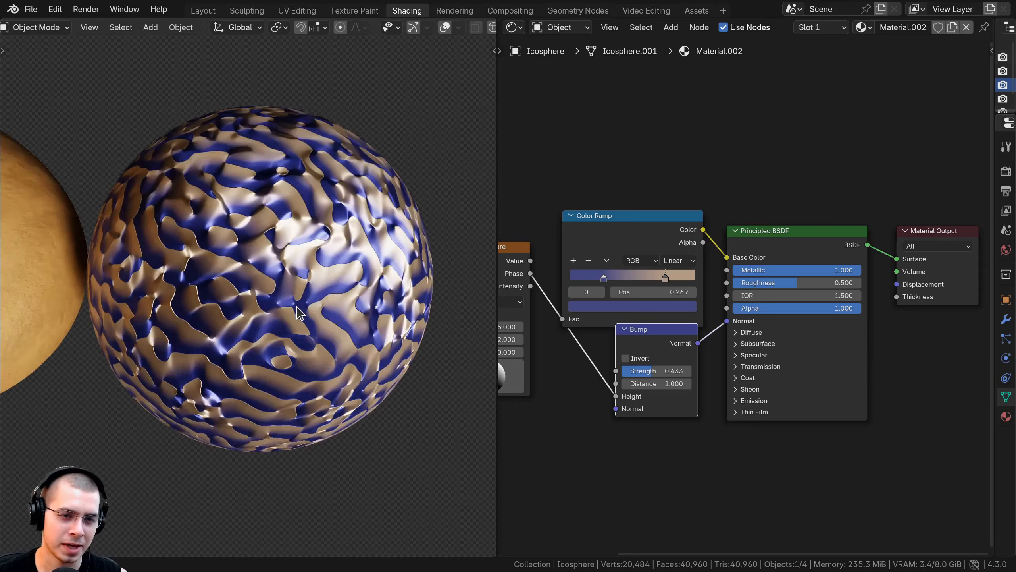
middle_drag(292, 188, 138, 332)
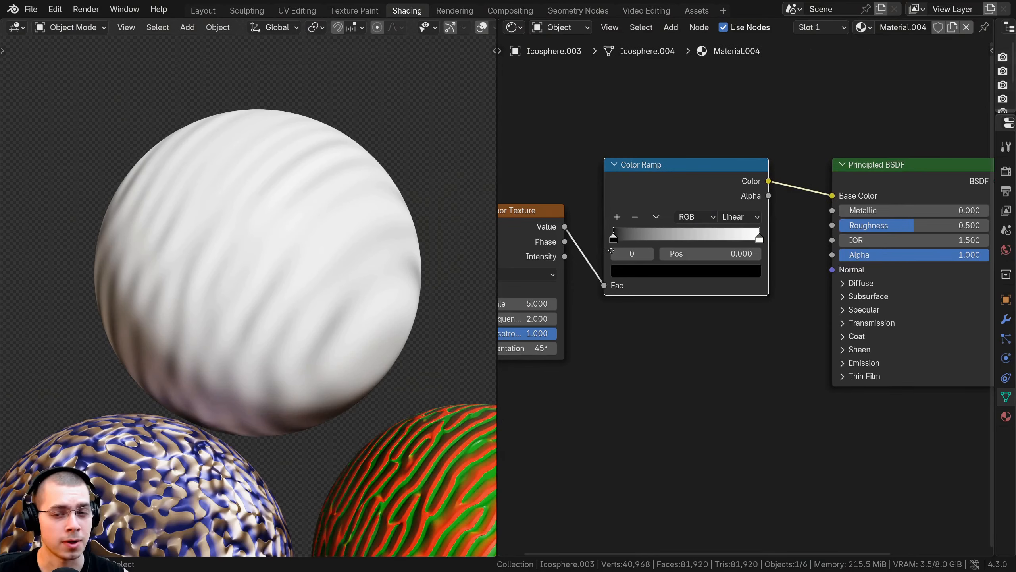
- Tighten the third Gabor material's Color Ramp by moving the black stop inward and the white stop to position 0.425
scroll(719, 163, up, 2)
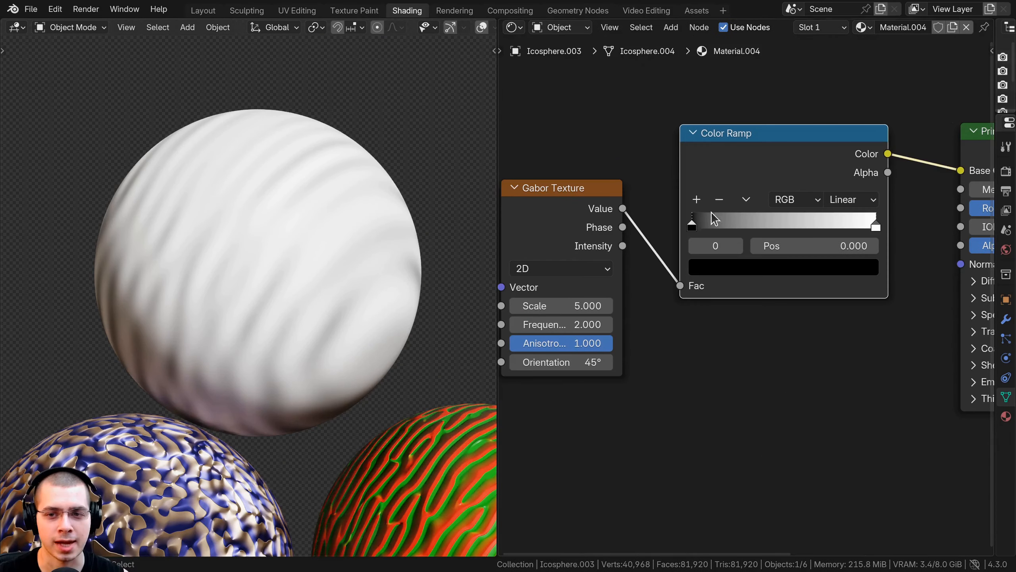
drag(711, 224, 751, 233)
drag(875, 226, 773, 228)
middle_drag(773, 228, 803, 217)
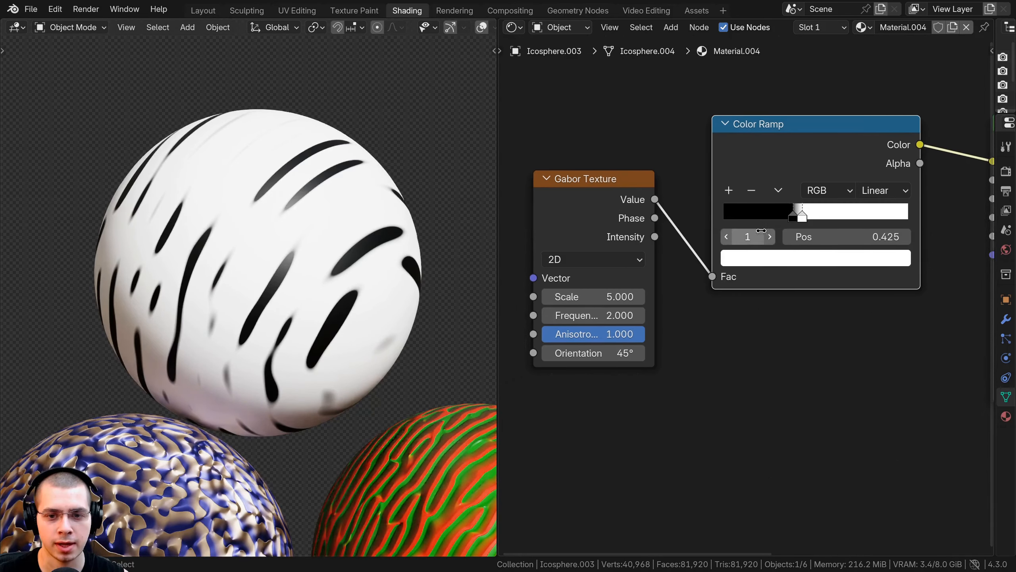
- Switch this Gabor Texture to 3D and drive its Vector from a Texture Coordinate node's Object output
click(595, 259)
click(585, 321)
drag(586, 219, 588, 209)
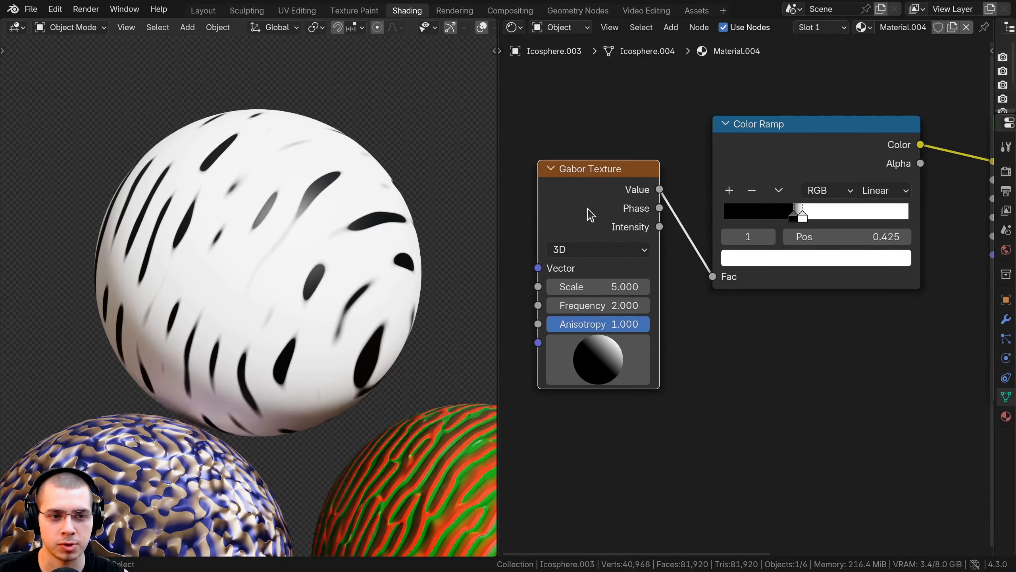
scroll(588, 210, down, 3)
middle_drag(591, 210, 633, 214)
scroll(208, 254, up, 1)
- Set the Gabor Texture's Frequency to 13.440 and inspect the ring pattern on the sphere
middle_drag(208, 254, 256, 258)
scroll(656, 224, down, 2)
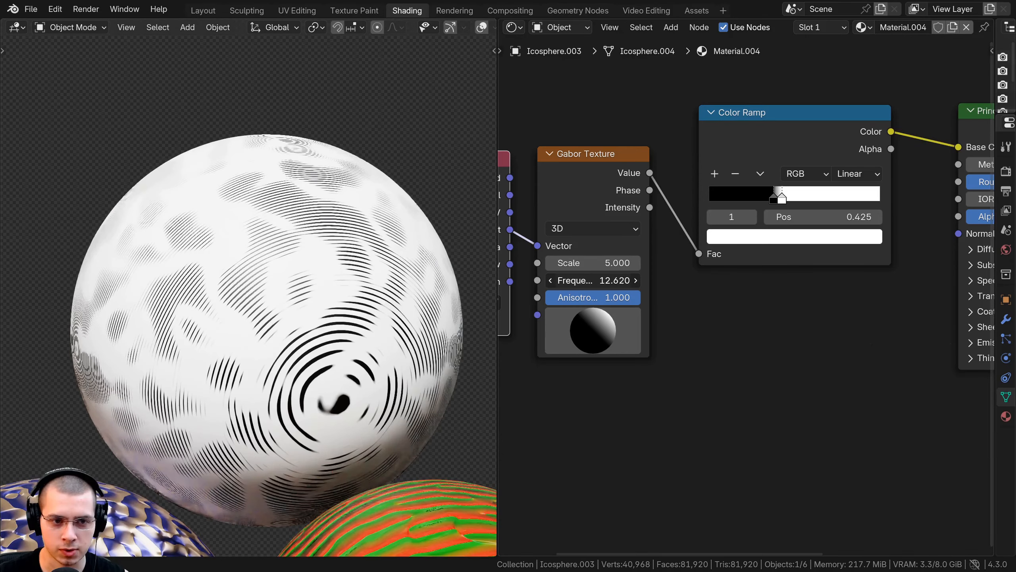
drag(584, 280, 601, 280)
scroll(175, 333, down, 3)
scroll(214, 302, up, 7)
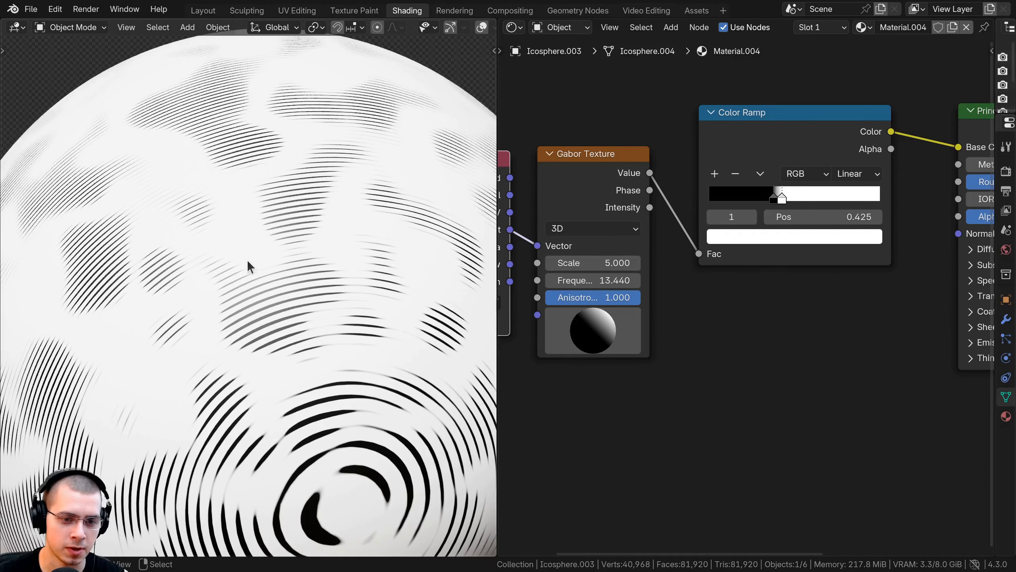
scroll(248, 262, down, 4)
middle_drag(222, 246, 270, 256)
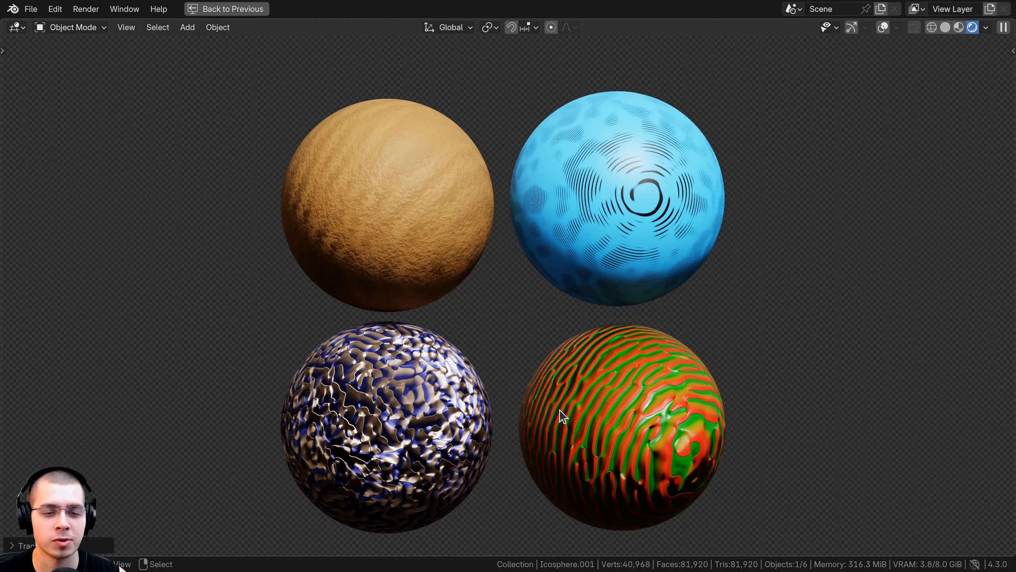
- Select the blue and tan metallic sphere and adjust its position in the group of four spheres
right_click(342, 387)
key(g)
click(342, 390)
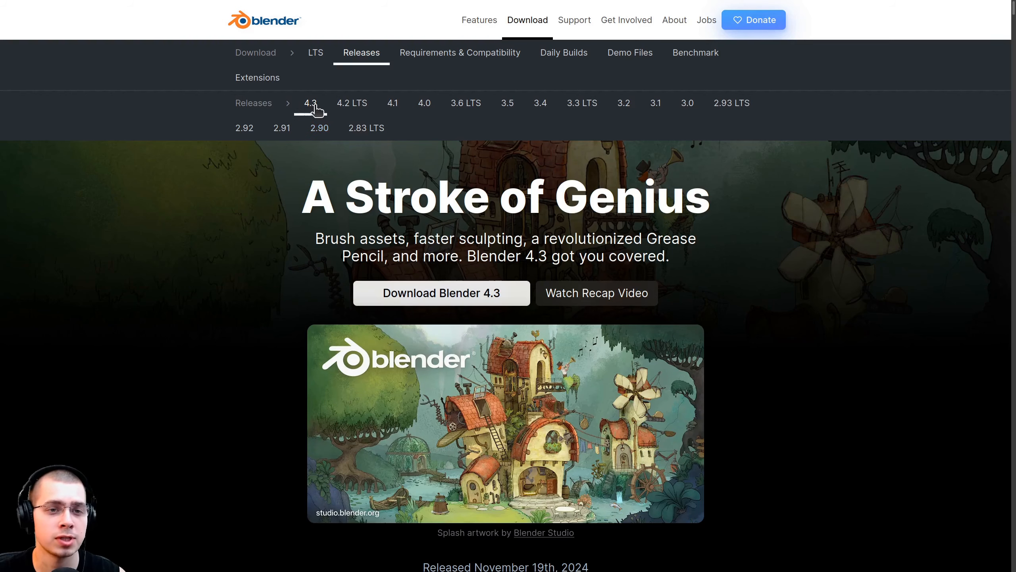
- Switch to the Blender website and look over the Blender 4.3 release page
scroll(710, 372, down, 5)
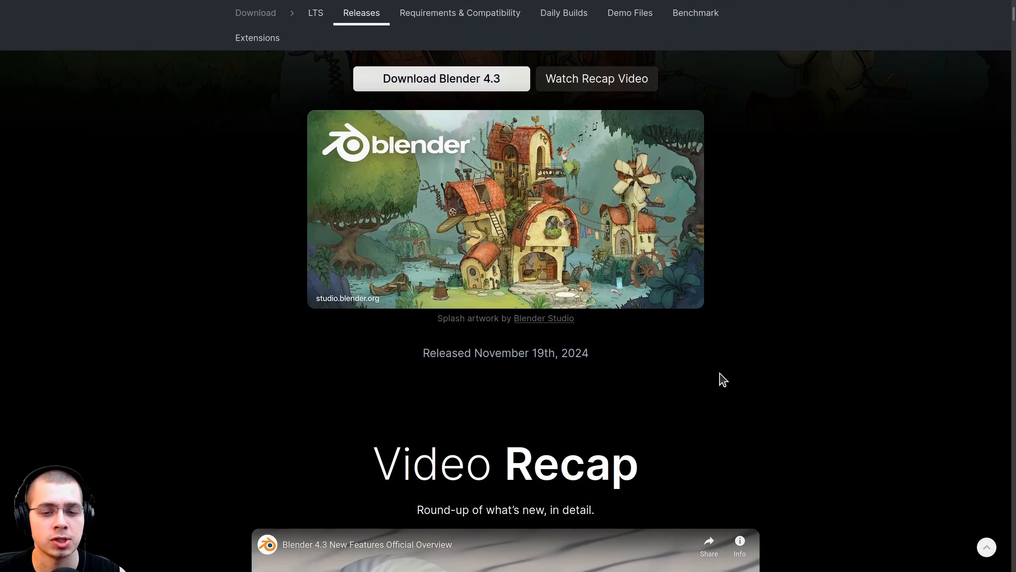
scroll(721, 379, up, 5)
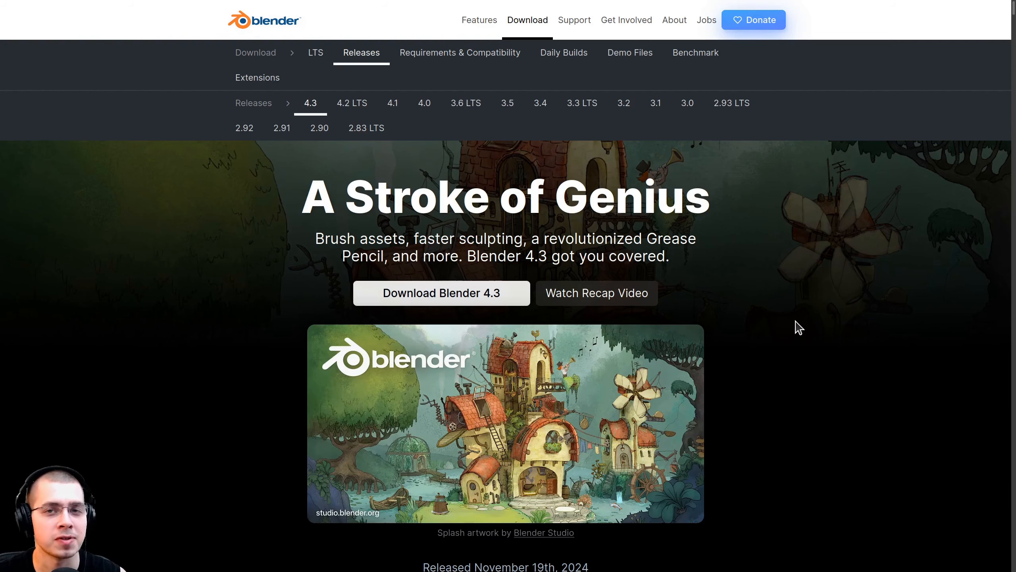
scroll(799, 327, down, 2)
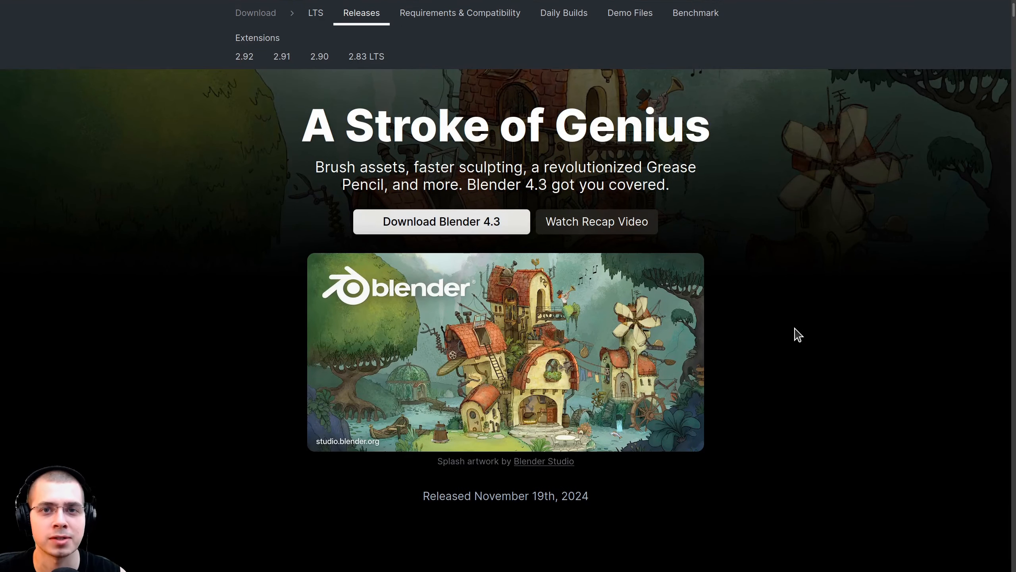